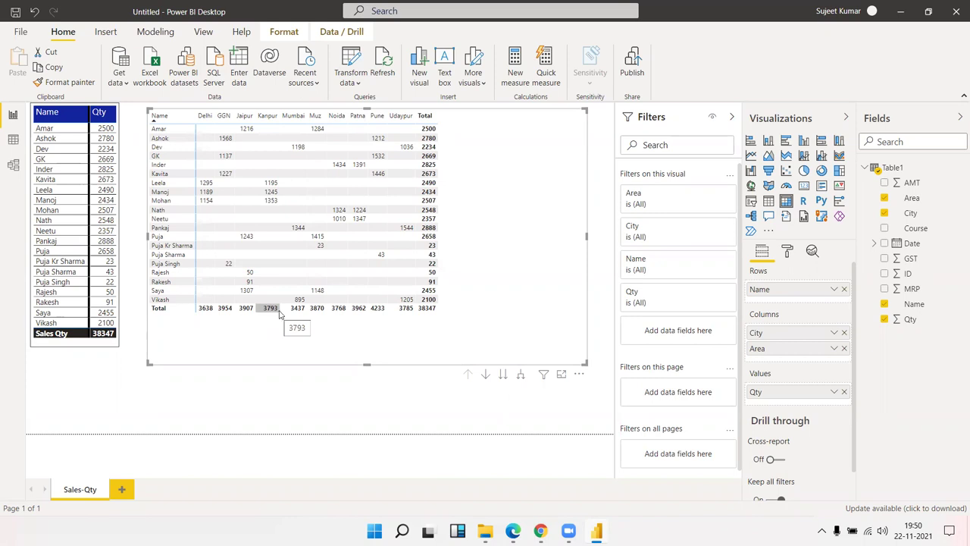
Select the Name/Qty table visual and open the Qty field options, dismissing the Quick measures dialog.
{"action": "left_click", "coordinate": [115, 345]}
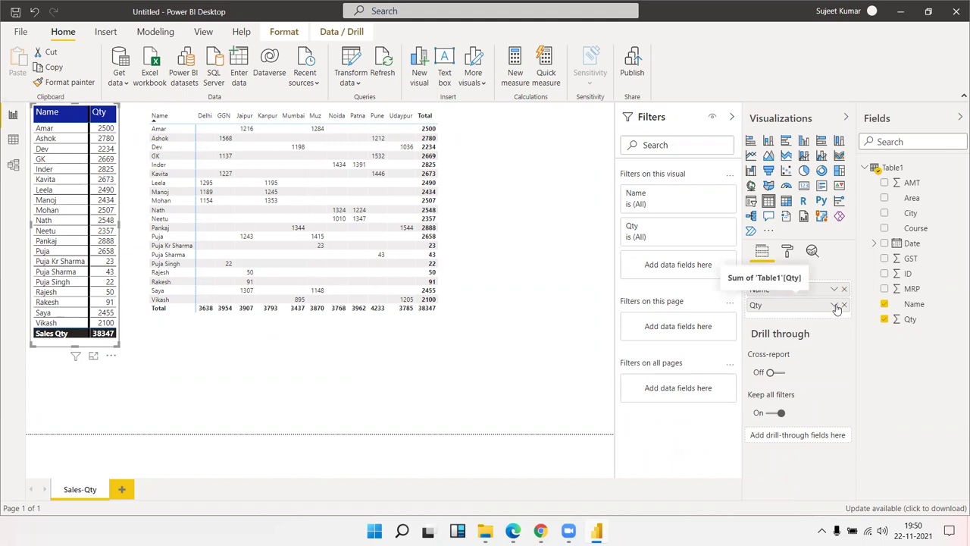
{"action": "left_click", "coordinate": [835, 306]}
{"action": "key", "text": "Escape"}
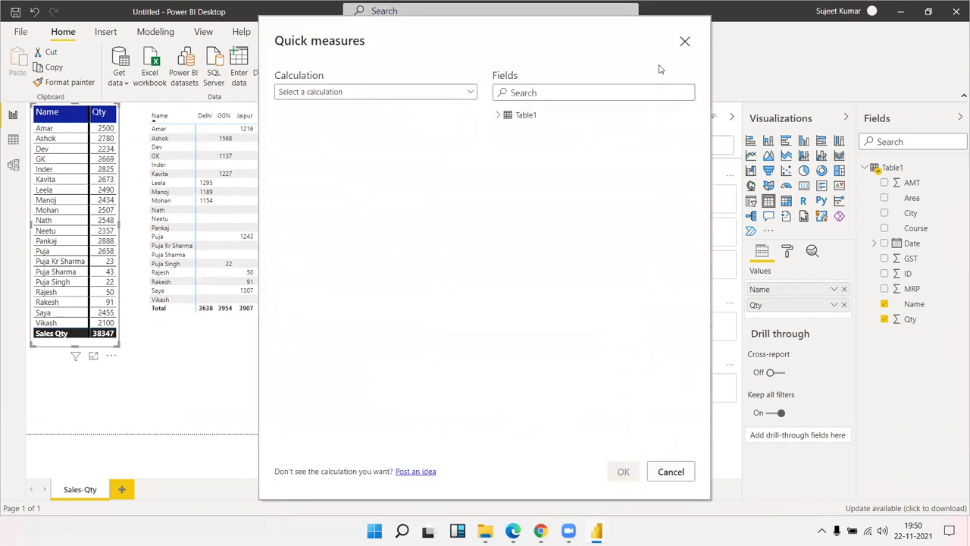
{"action": "left_click", "coordinate": [670, 471]}
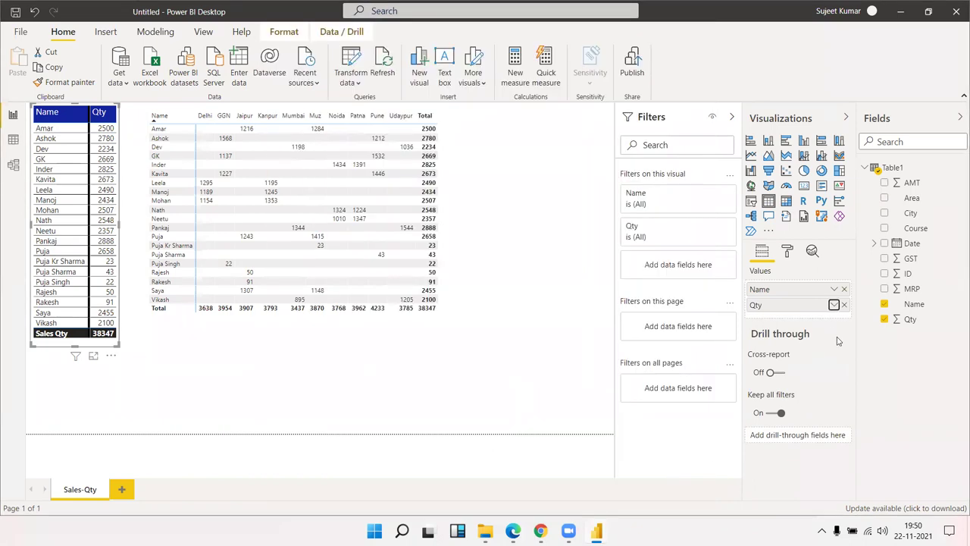
{"action": "left_click", "coordinate": [833, 305]}
{"action": "mouse_move", "coordinate": [751, 100]}
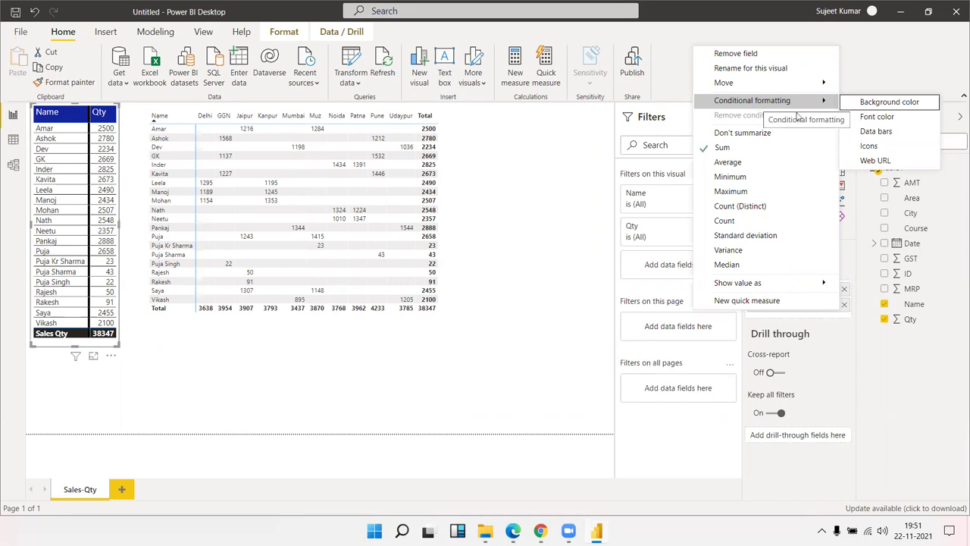
Choose Conditional formatting > Background color for the Qty field.
{"action": "left_click", "coordinate": [866, 104]}
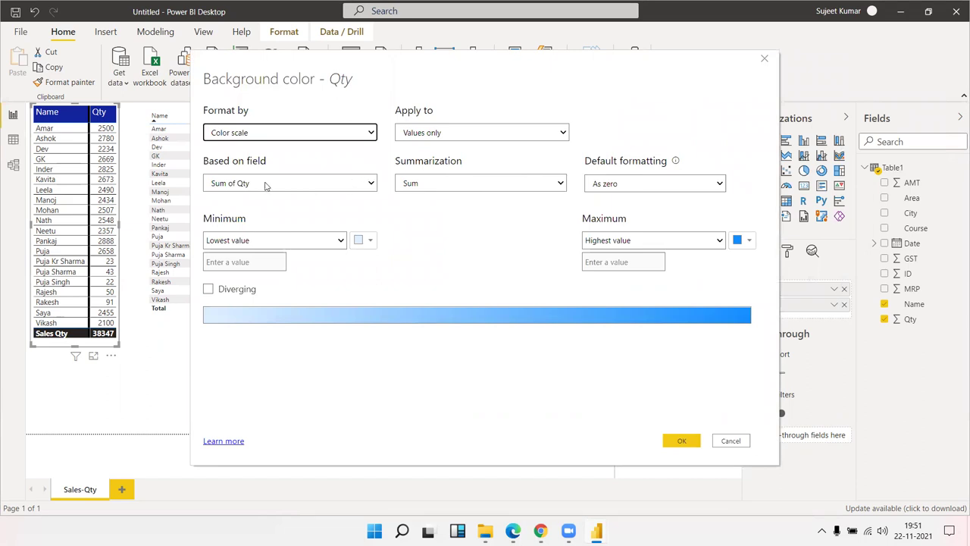
Keep the colour scale based on Sum of Qty, summarized as Sum, with blanks as zero.
{"action": "left_click", "coordinate": [265, 184]}
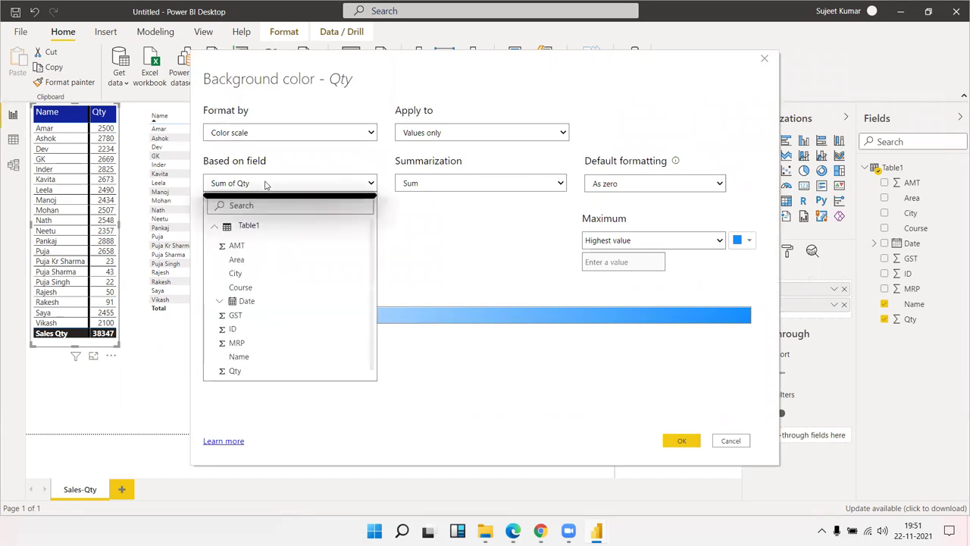
{"action": "left_click", "coordinate": [265, 183]}
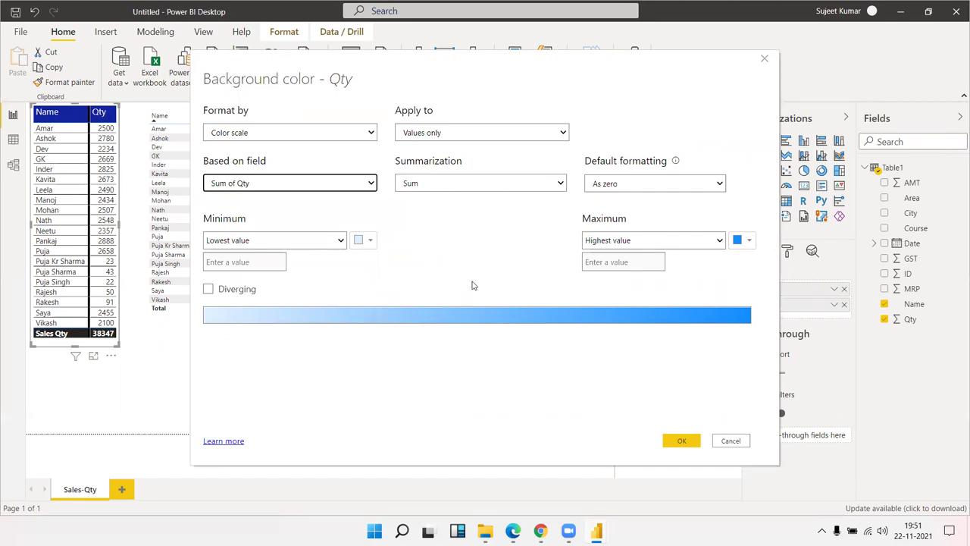
{"action": "left_click", "coordinate": [490, 261]}
{"action": "left_click", "coordinate": [460, 189]}
{"action": "left_click", "coordinate": [459, 189]}
{"action": "left_click", "coordinate": [602, 187]}
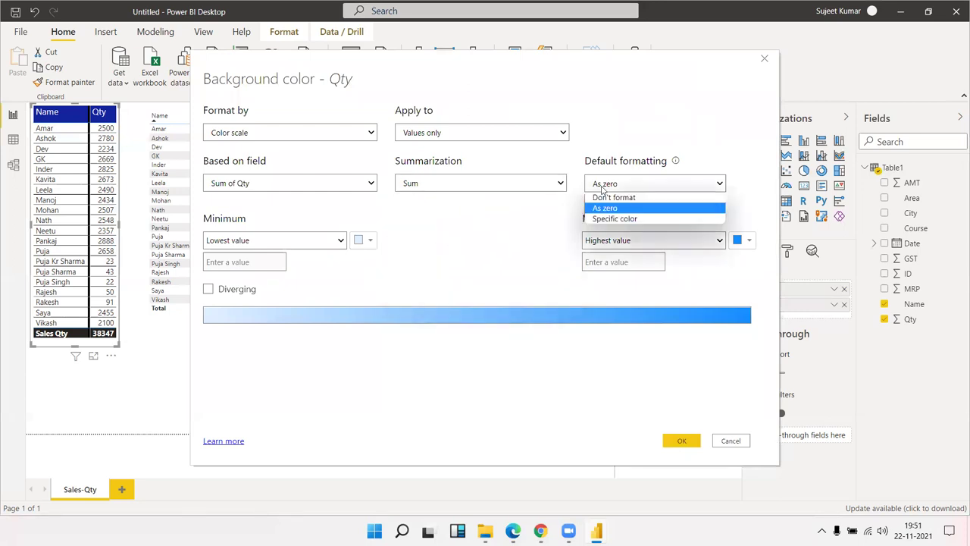
{"action": "left_click", "coordinate": [602, 187]}
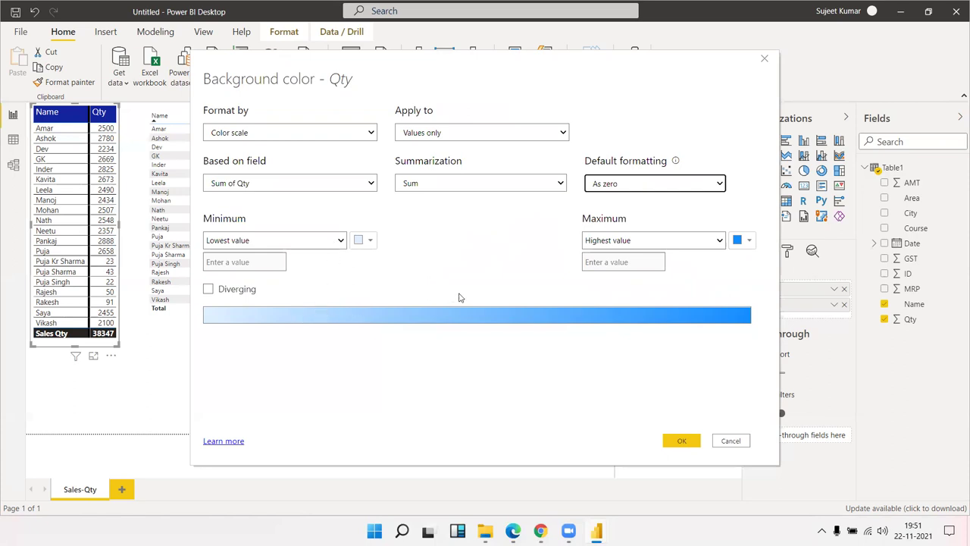
Set the colour scale minimum to a custom value of 2000.
{"action": "left_click", "coordinate": [310, 243]}
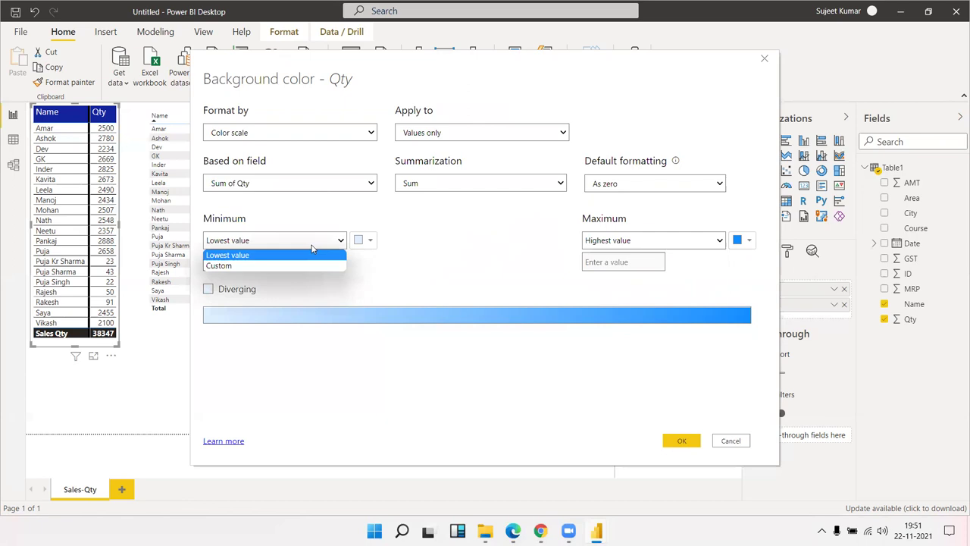
{"action": "left_click", "coordinate": [308, 265]}
{"action": "left_click", "coordinate": [277, 262]}
{"action": "type", "text": "2000"}
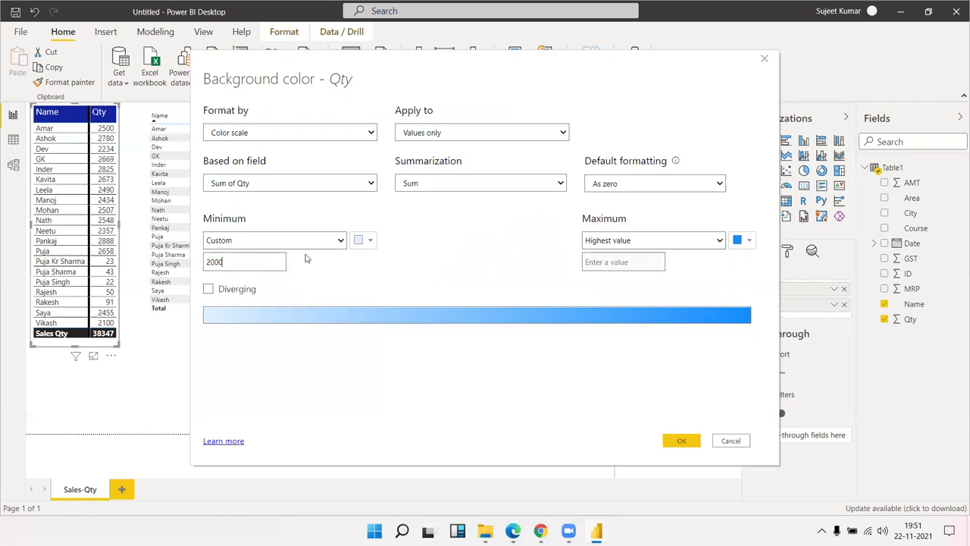
Set a custom scale maximum of 2800 coloured dark blue.
{"action": "left_click", "coordinate": [604, 241]}
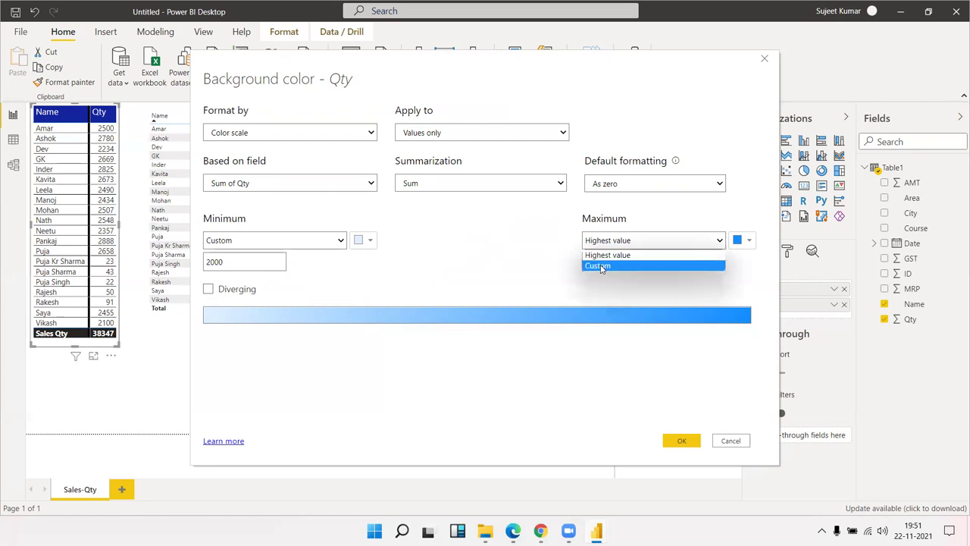
{"action": "left_click", "coordinate": [601, 267]}
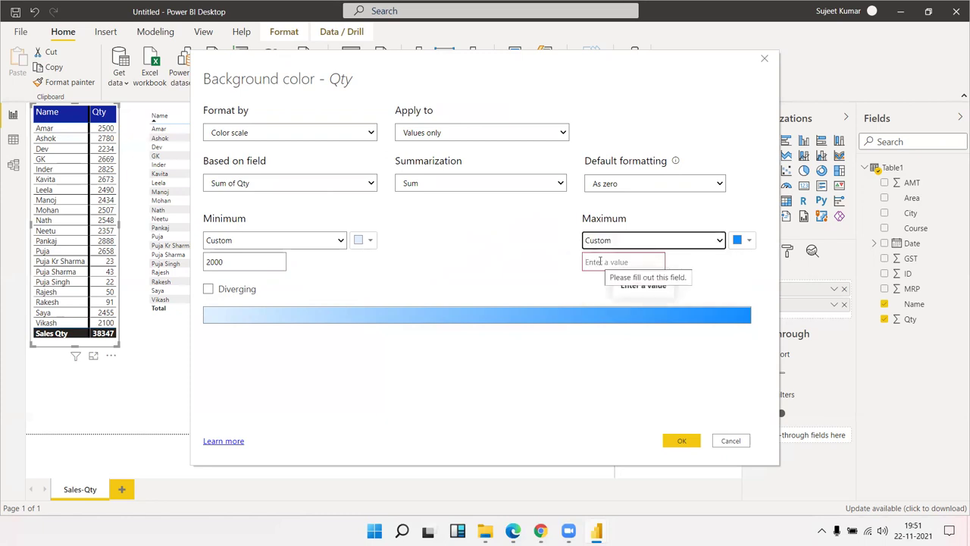
{"action": "left_click", "coordinate": [600, 262]}
{"action": "type", "text": "280"}
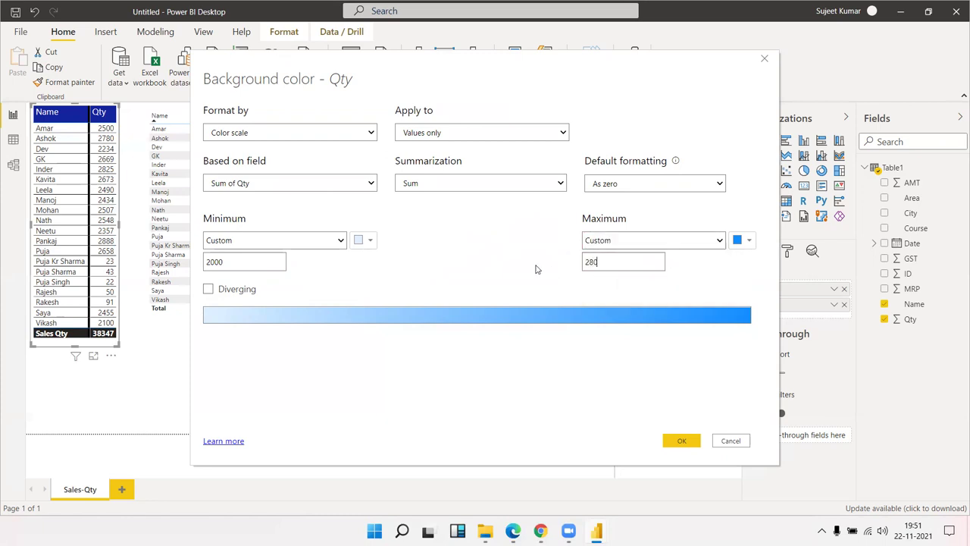
{"action": "left_click", "coordinate": [735, 240]}
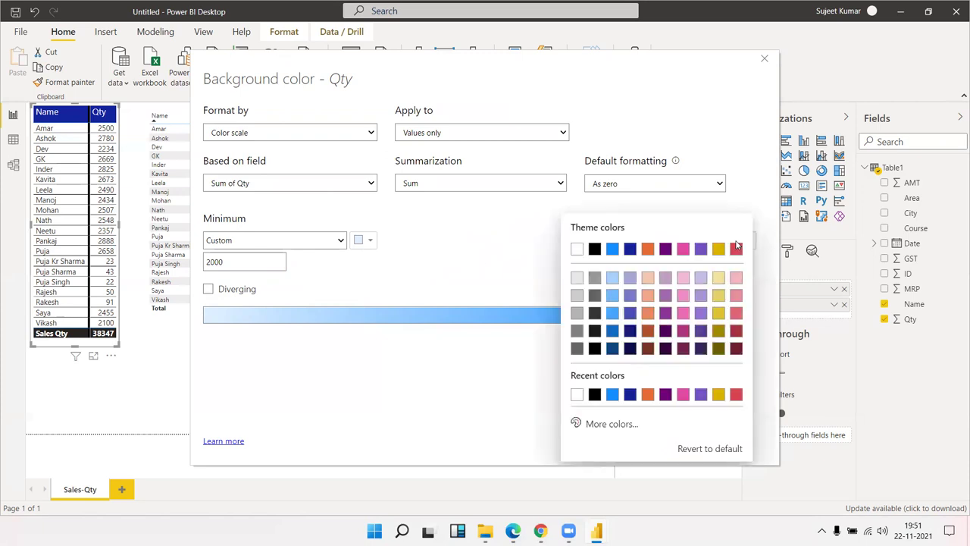
{"action": "left_click", "coordinate": [634, 395]}
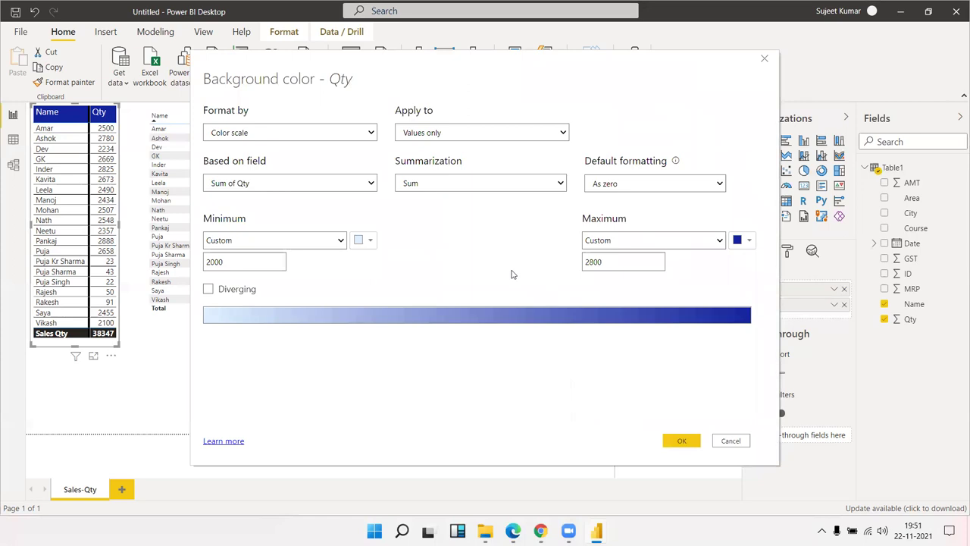
{"action": "left_click", "coordinate": [328, 135]}
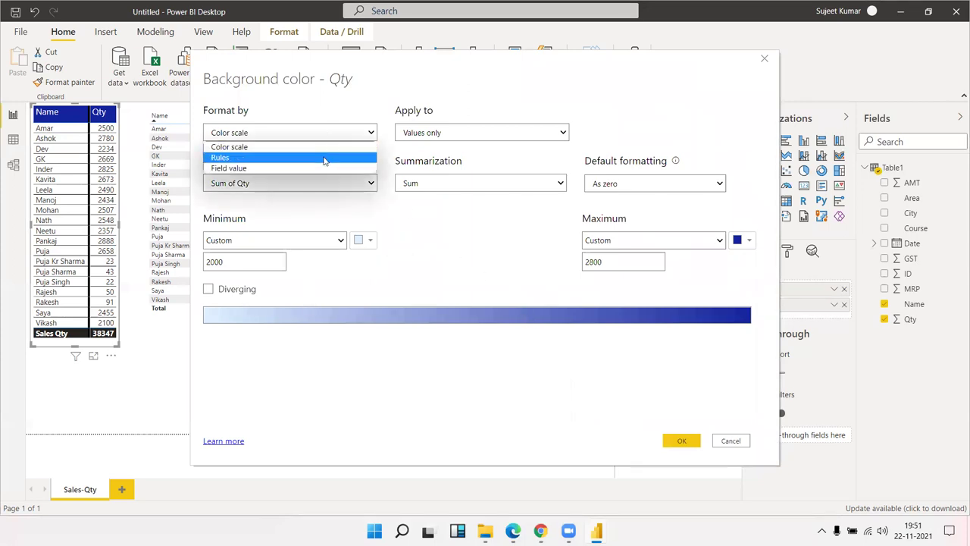
Switch Qty's Format by from Rules to Field value, applied to values only.
{"action": "left_click", "coordinate": [324, 158]}
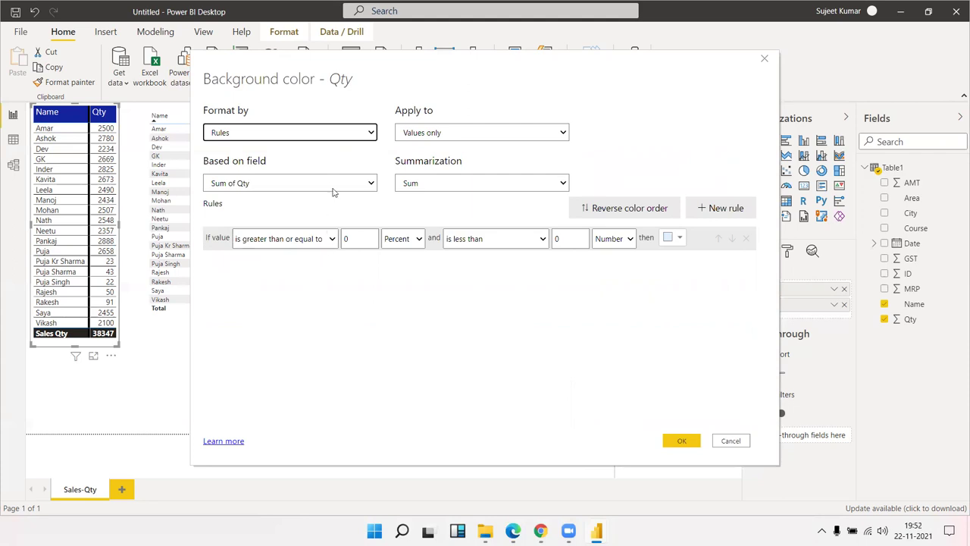
{"action": "left_click", "coordinate": [302, 241]}
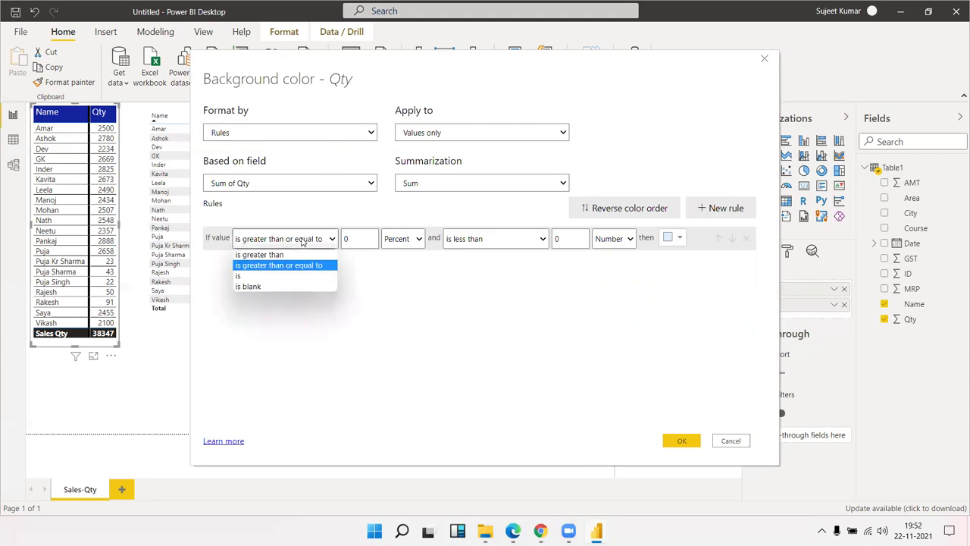
{"action": "left_click", "coordinate": [302, 240]}
{"action": "left_click", "coordinate": [272, 131]}
{"action": "left_click", "coordinate": [270, 172]}
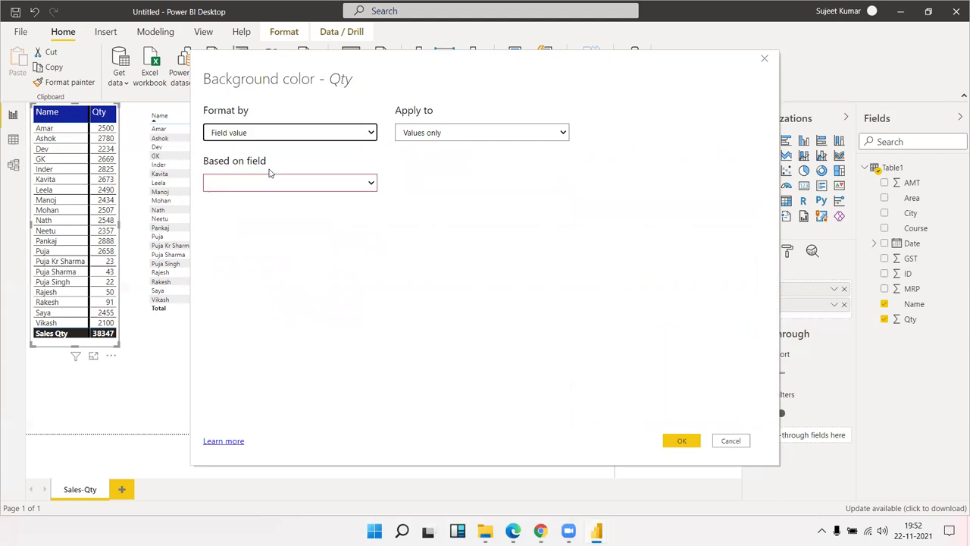
{"action": "left_click", "coordinate": [260, 189]}
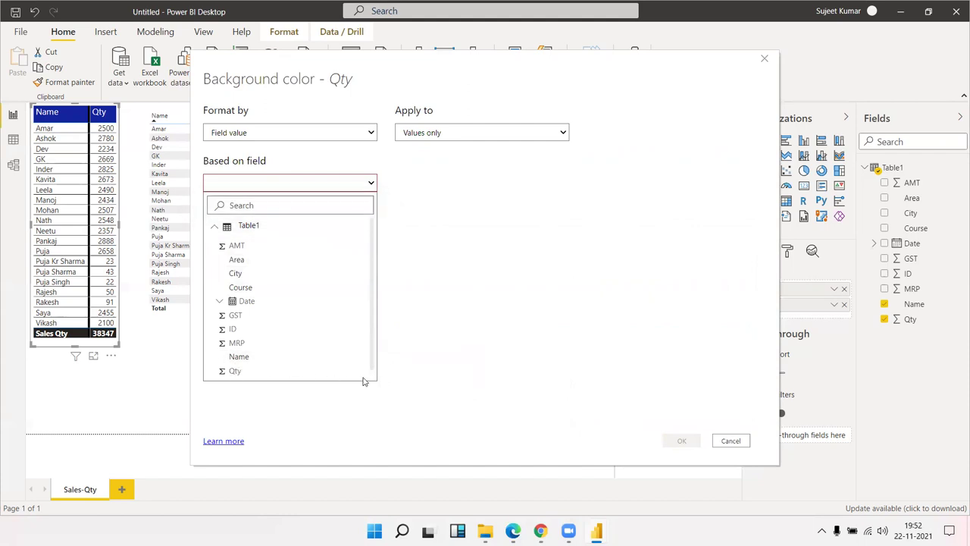
{"action": "left_click", "coordinate": [437, 132]}
{"action": "left_click", "coordinate": [424, 147]}
{"action": "left_click", "coordinate": [277, 130]}
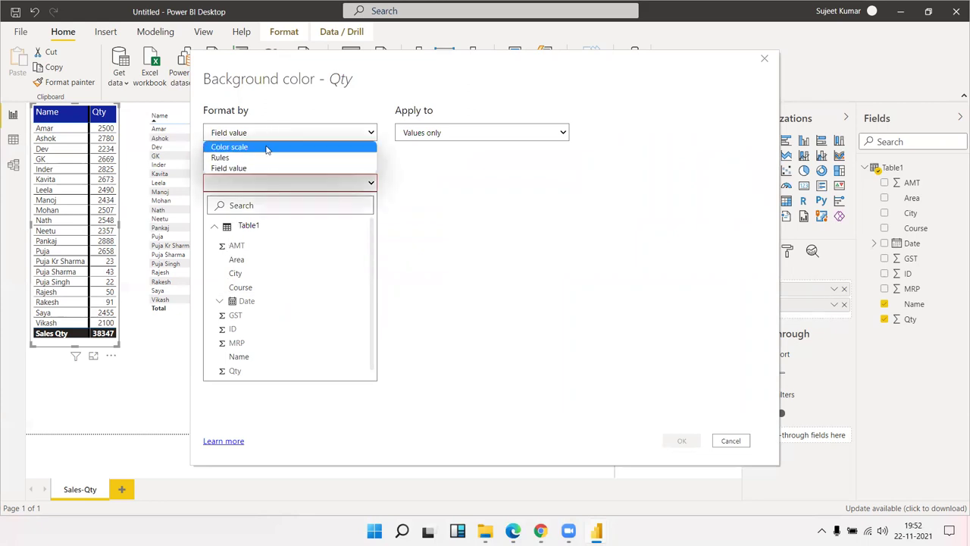
Return to Color scale with custom minimum 20 and custom dark blue maximum 50.
{"action": "left_click", "coordinate": [266, 148]}
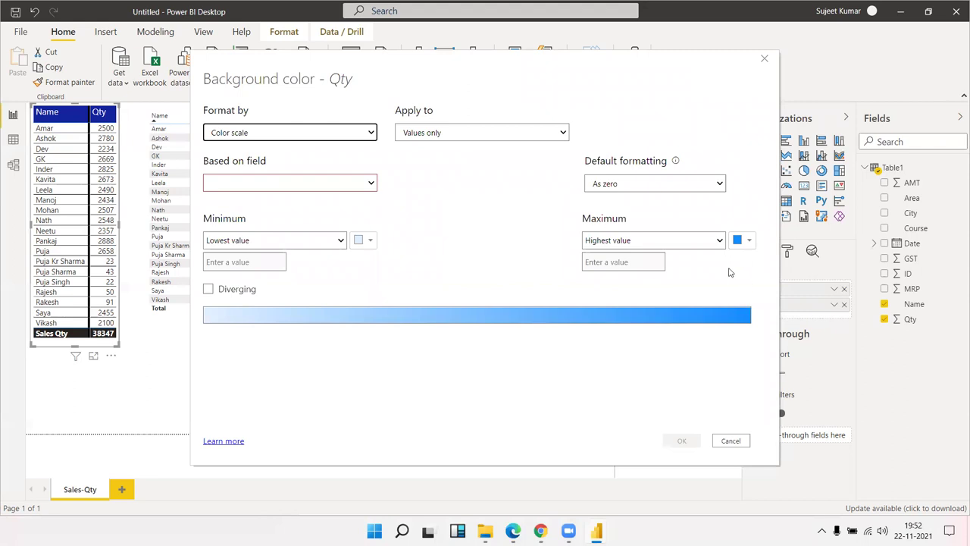
{"action": "left_click", "coordinate": [220, 243]}
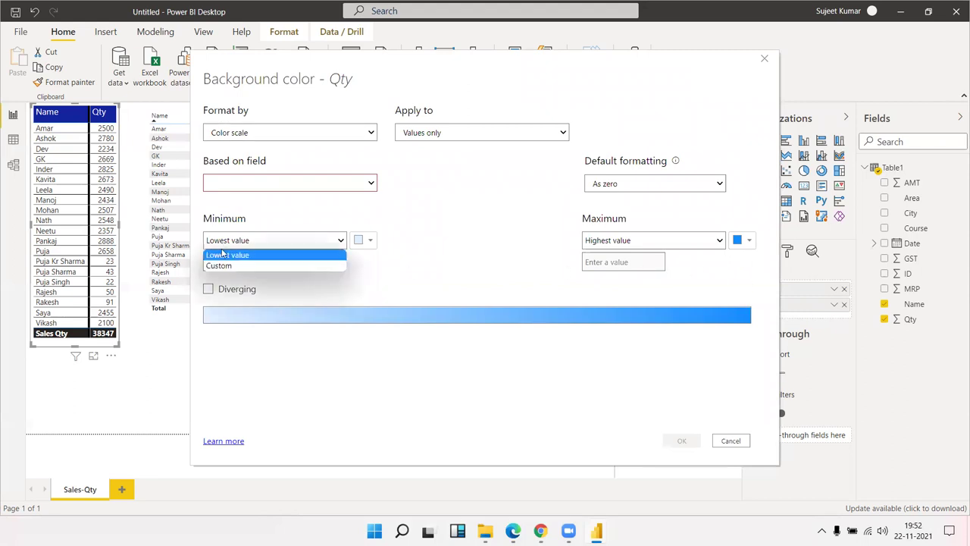
{"action": "left_click", "coordinate": [226, 267]}
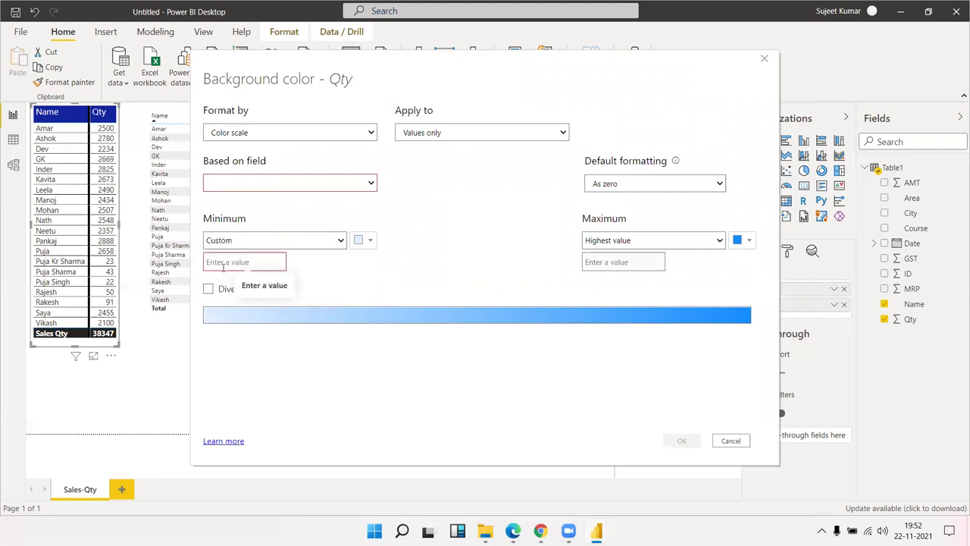
{"action": "type", "text": "20"}
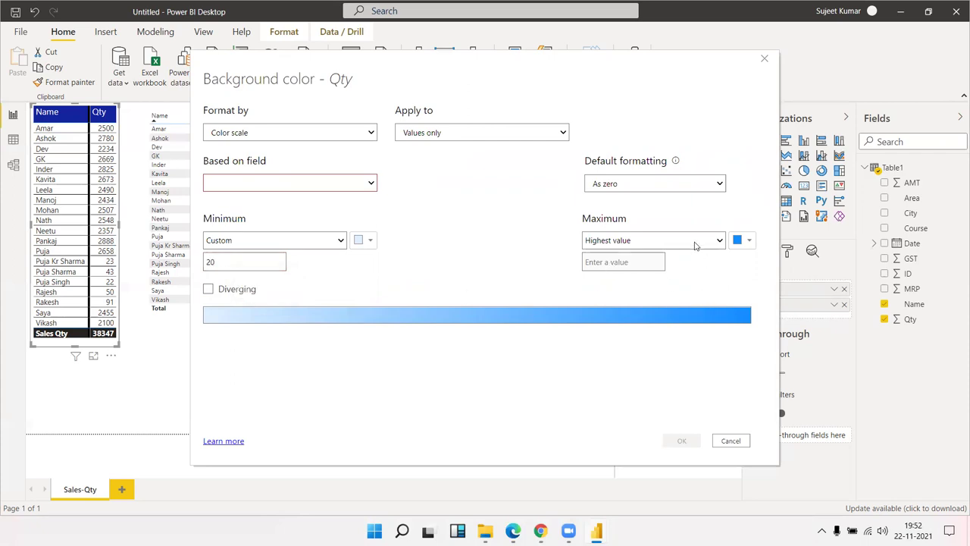
{"action": "left_click", "coordinate": [694, 244]}
{"action": "left_click", "coordinate": [680, 266]}
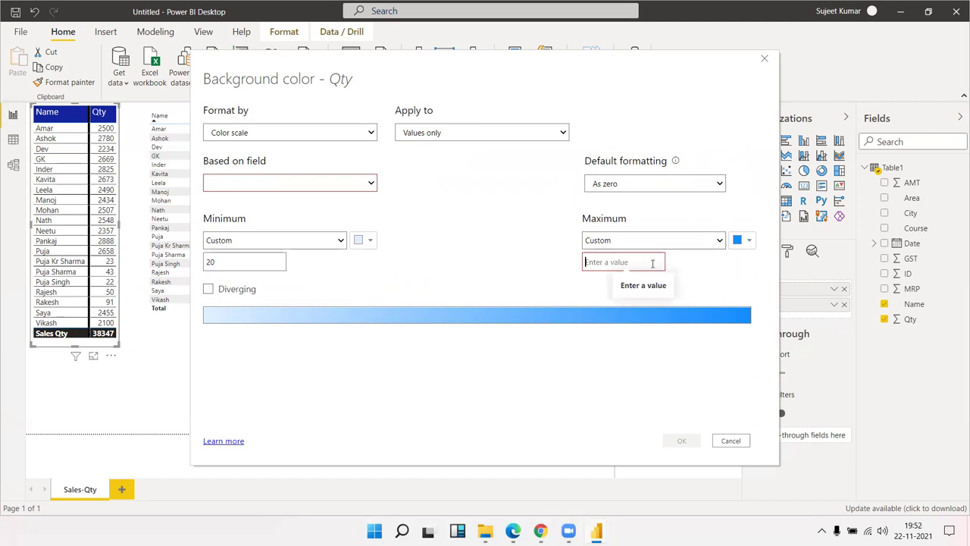
{"action": "type", "text": "50"}
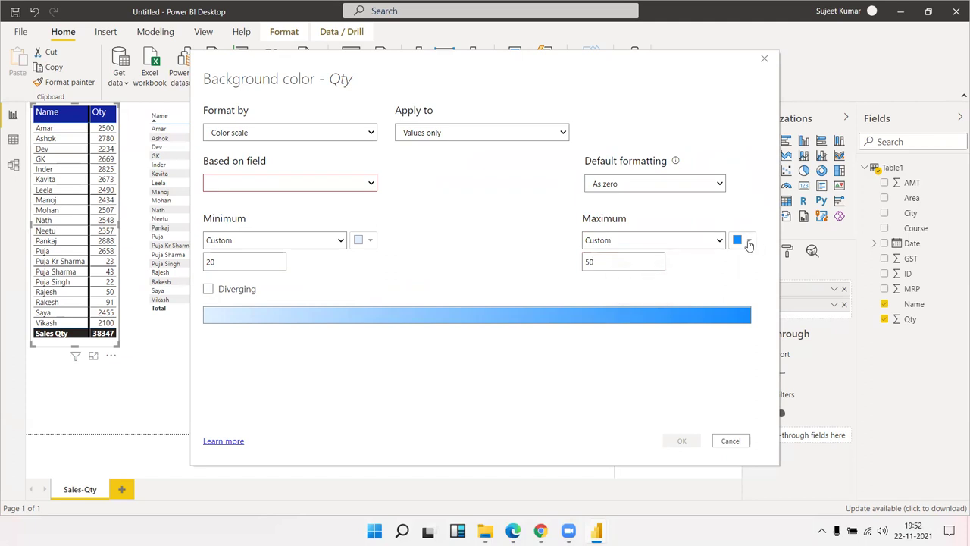
{"action": "left_click", "coordinate": [747, 241]}
{"action": "left_click", "coordinate": [630, 249]}
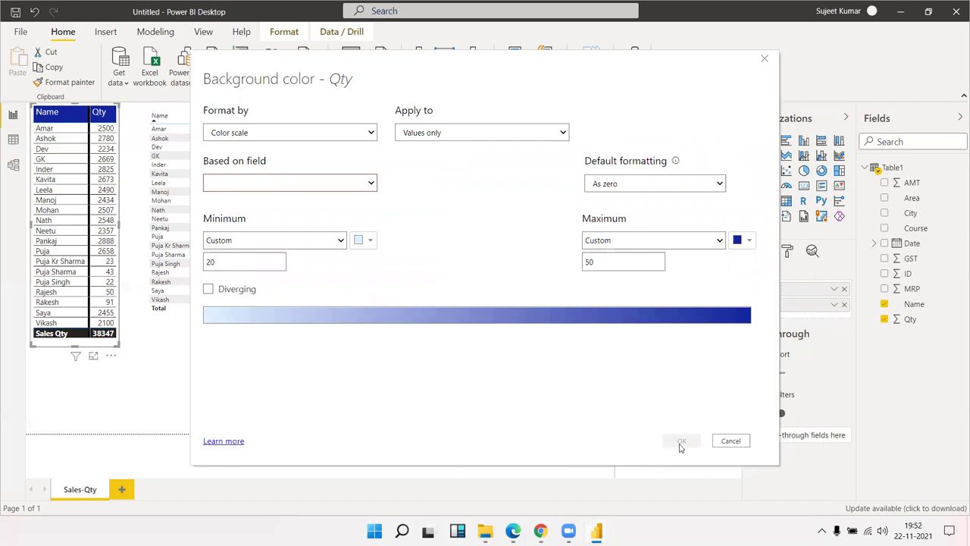
Turn on the diverging option and give the scale a custom centre value.
{"action": "left_click", "coordinate": [230, 292]}
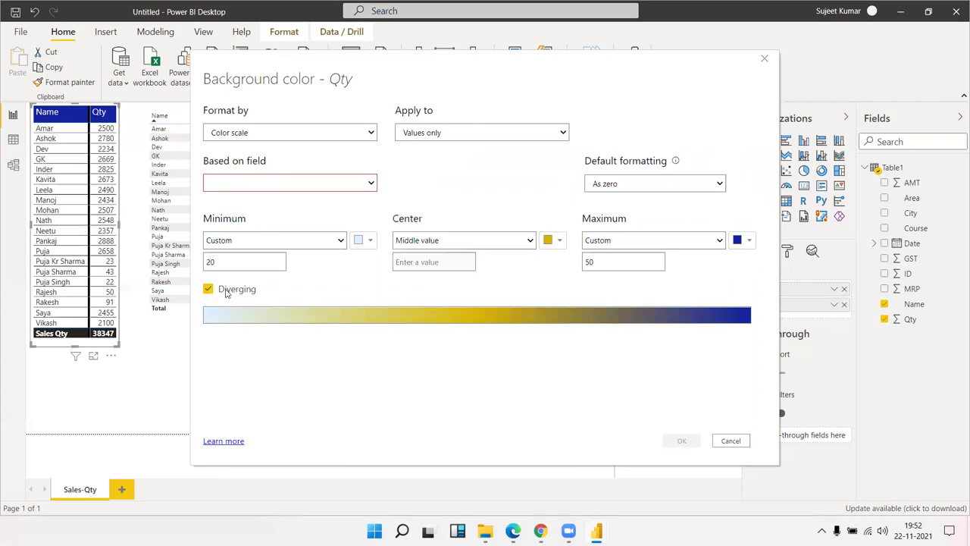
{"action": "left_click", "coordinate": [228, 293]}
{"action": "left_click", "coordinate": [263, 289]}
{"action": "left_click", "coordinate": [448, 241]}
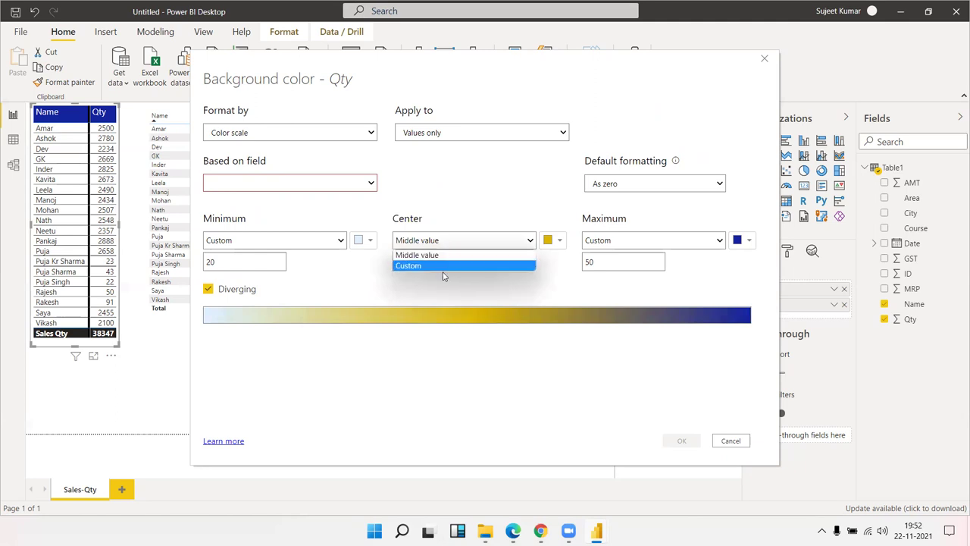
{"action": "left_click", "coordinate": [444, 265]}
{"action": "left_click", "coordinate": [433, 265]}
{"action": "type", "text": "30"}
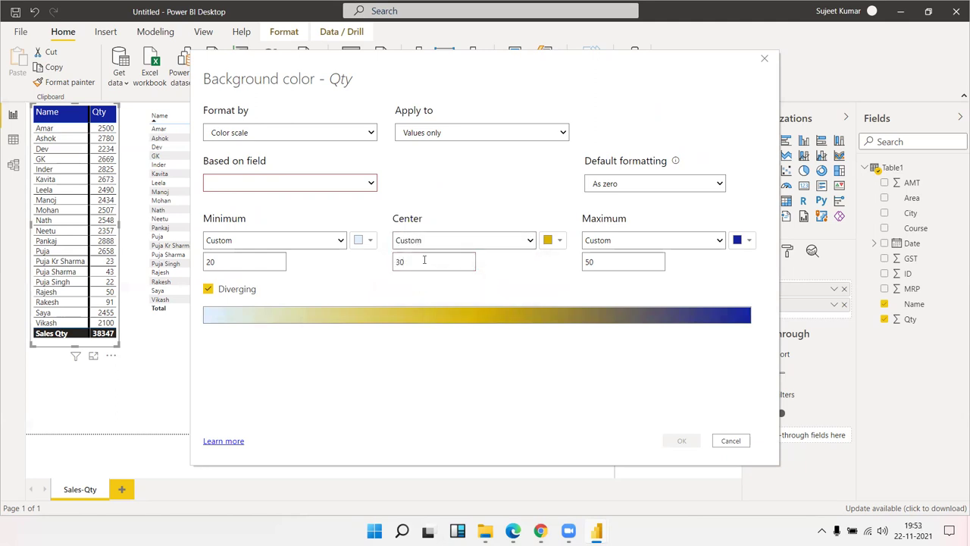
{"action": "key", "text": "BackSpace"}
{"action": "key", "text": "BackSpace"}
{"action": "type", "text": "50"}
Enter 2000 as minimum, 25000 as centre and 2800 as maximum.
{"action": "double_click", "coordinate": [604, 261]}
{"action": "left_click", "coordinate": [226, 258]}
{"action": "double_click", "coordinate": [429, 256]}
{"action": "type", "text": "5"}
{"action": "key", "text": "BackSpace"}
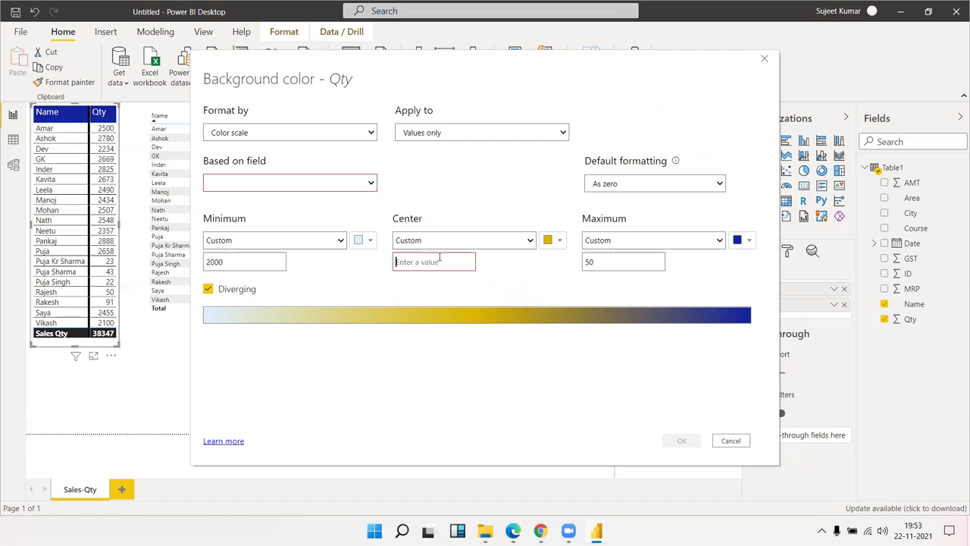
{"action": "type", "text": "25000"}
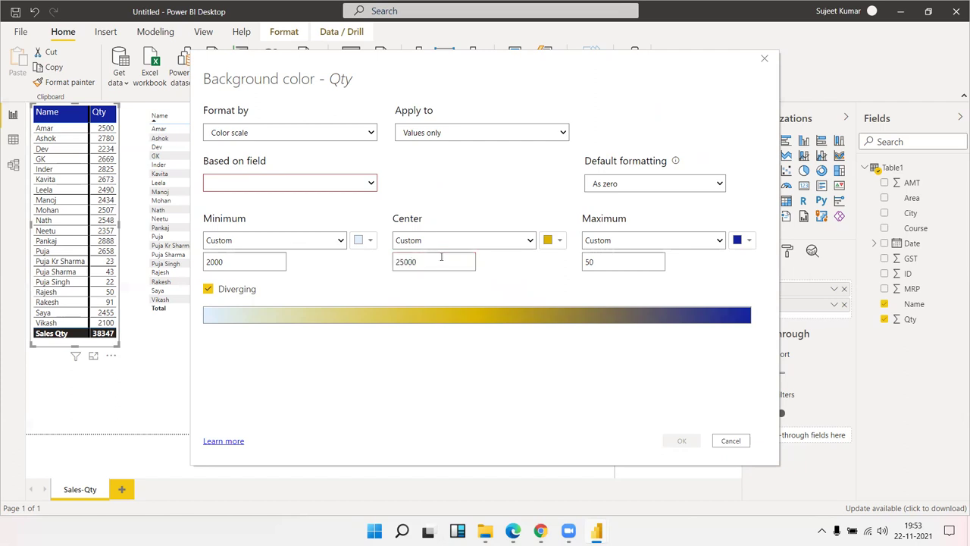
{"action": "double_click", "coordinate": [610, 264]}
{"action": "type", "text": "2800"}
Base the diverging scale on Sum of Qty (Sum), blanks as zero, and apply it.
{"action": "left_click", "coordinate": [639, 186]}
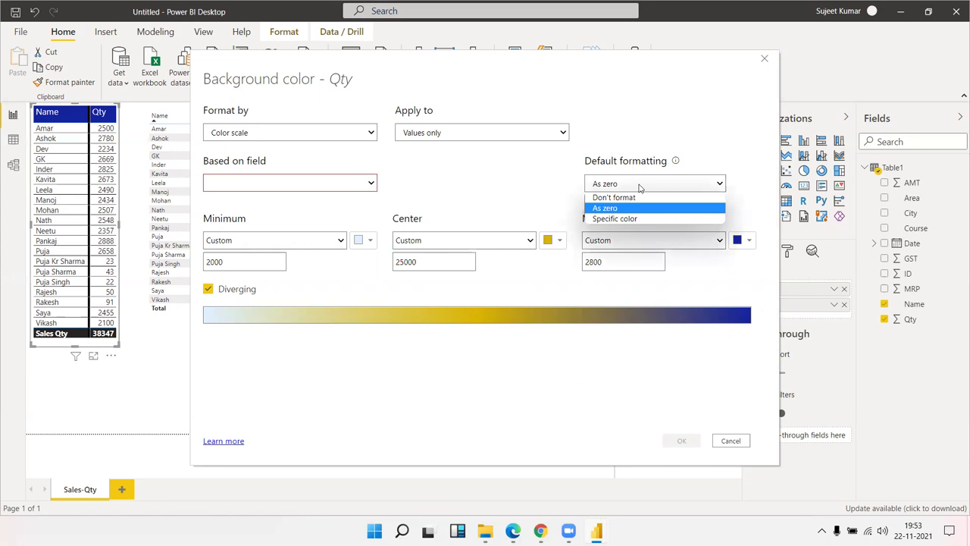
{"action": "left_click", "coordinate": [493, 202]}
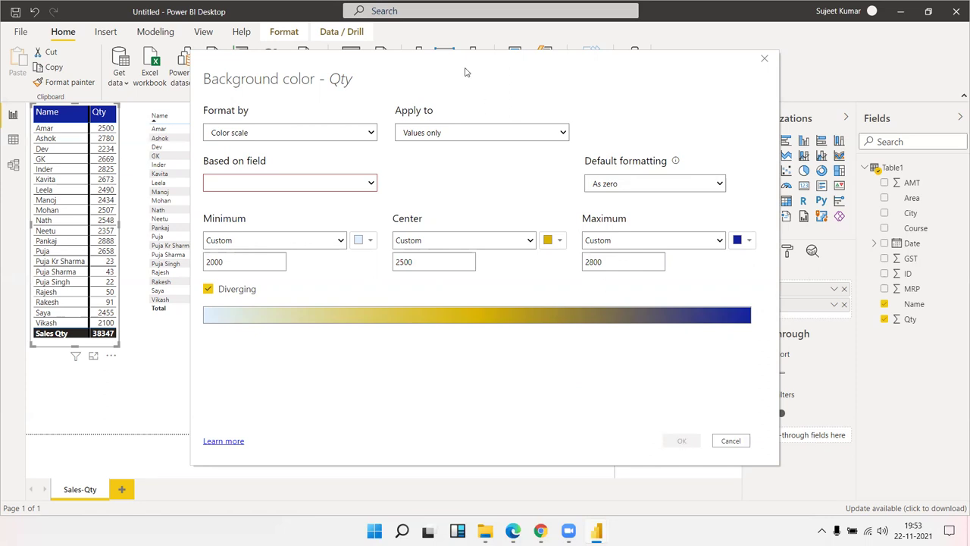
{"action": "left_click", "coordinate": [313, 189]}
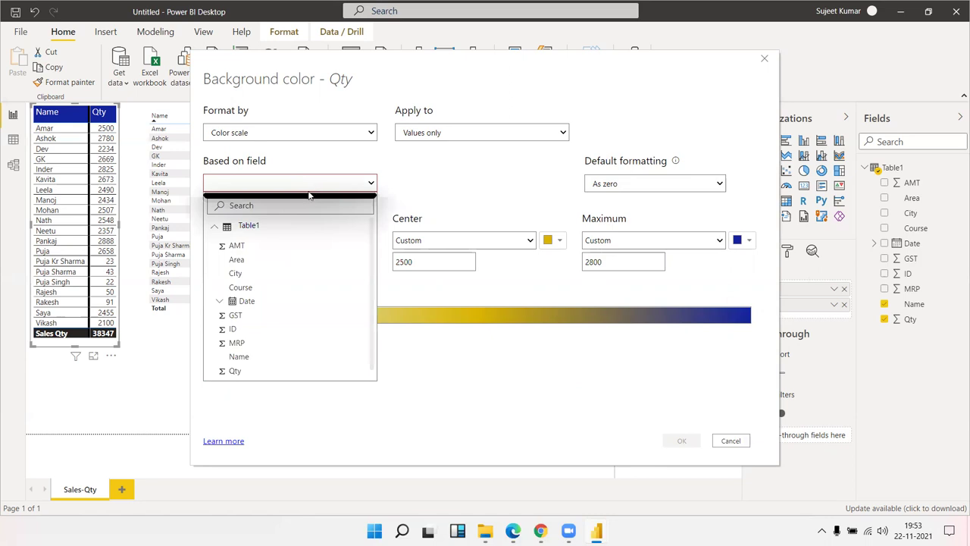
{"action": "left_click", "coordinate": [272, 377]}
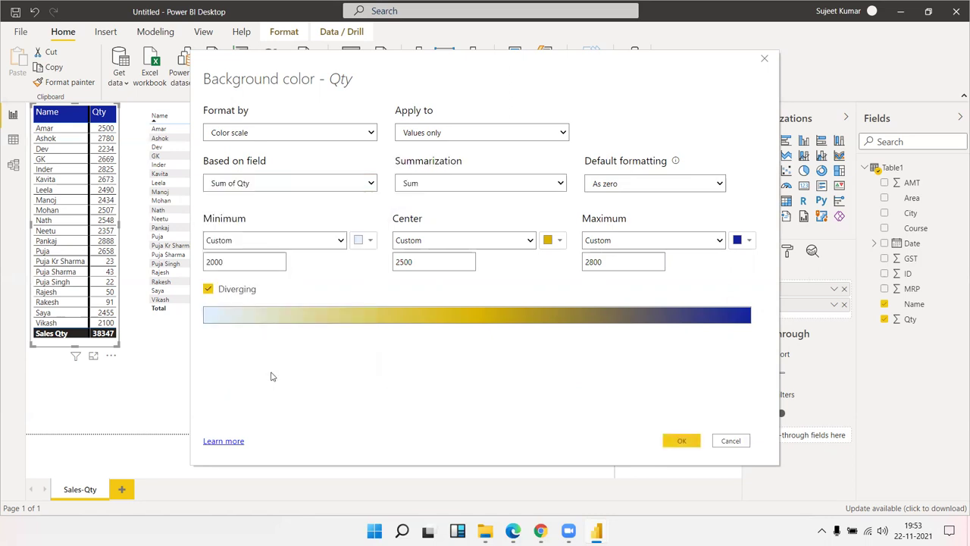
{"action": "left_click", "coordinate": [426, 189]}
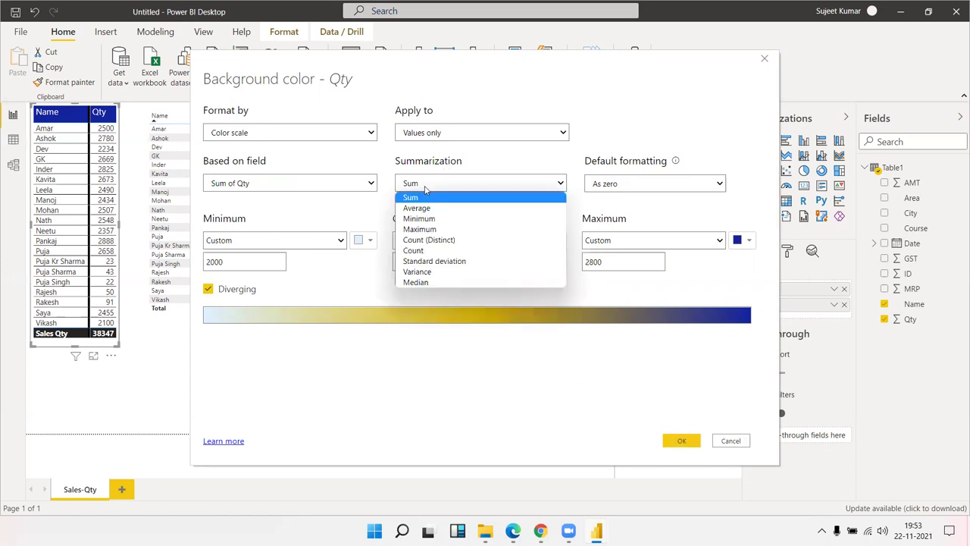
{"action": "left_click", "coordinate": [426, 189]}
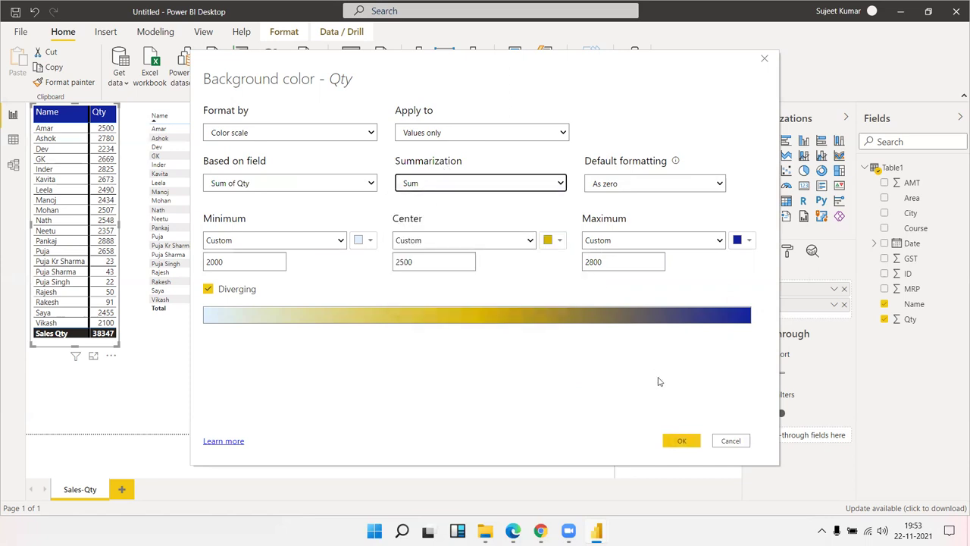
{"action": "left_click", "coordinate": [689, 446]}
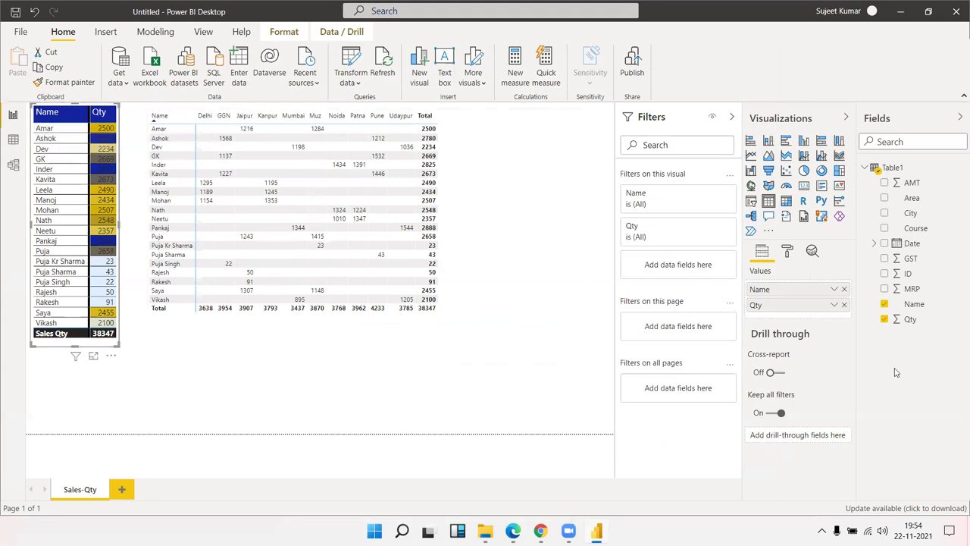
{"action": "left_click", "coordinate": [833, 289]}
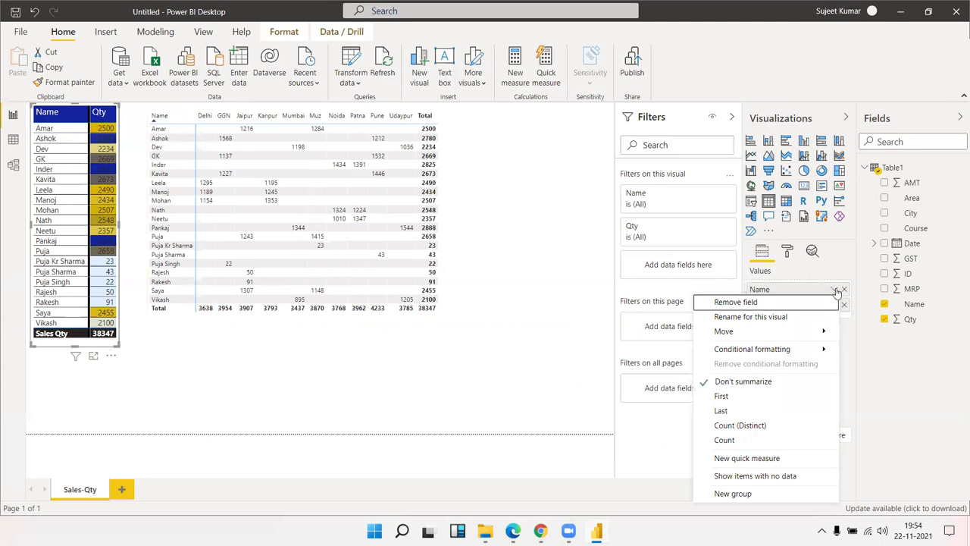
{"action": "mouse_move", "coordinate": [751, 349]}
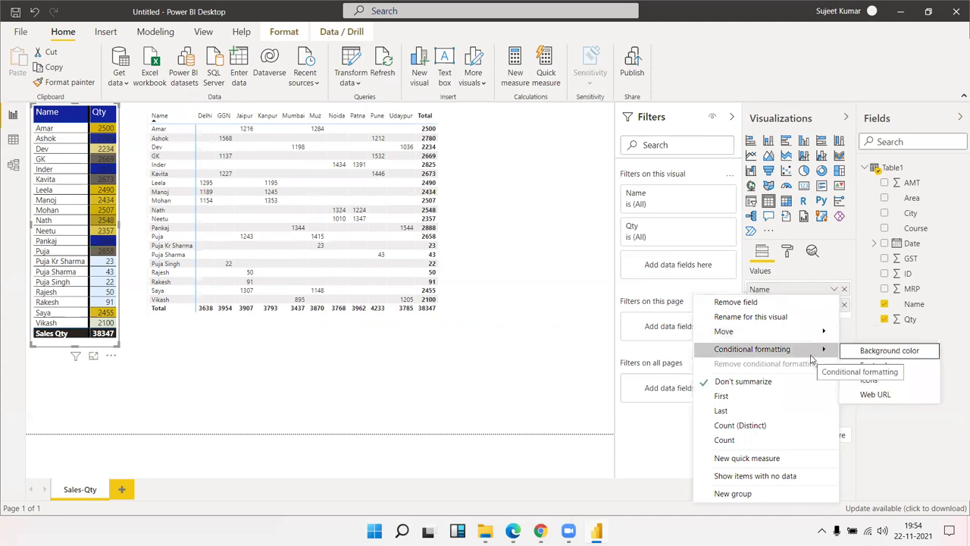
Give Name a background colour scale based on Sum of Qty with custom minimum 2000.
{"action": "left_click", "coordinate": [883, 351]}
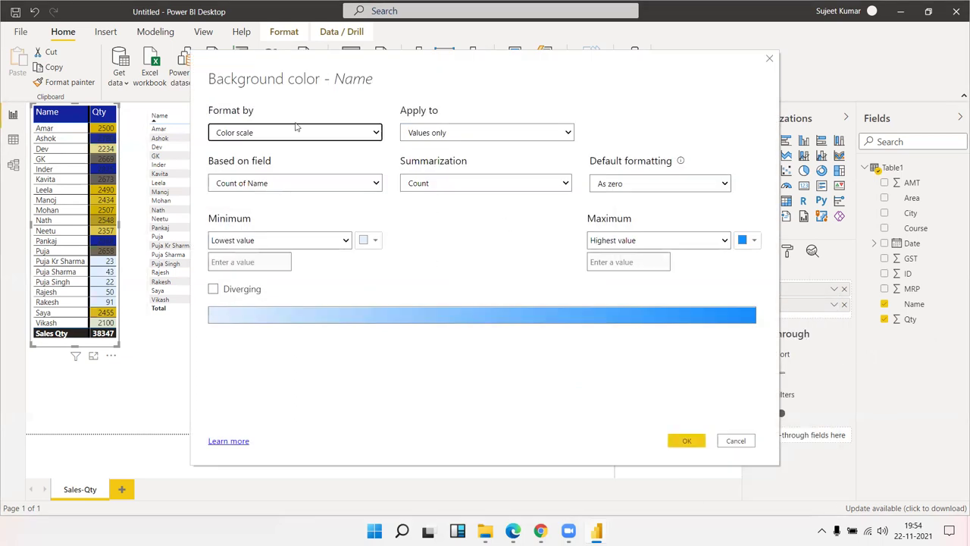
{"action": "left_click", "coordinate": [269, 184]}
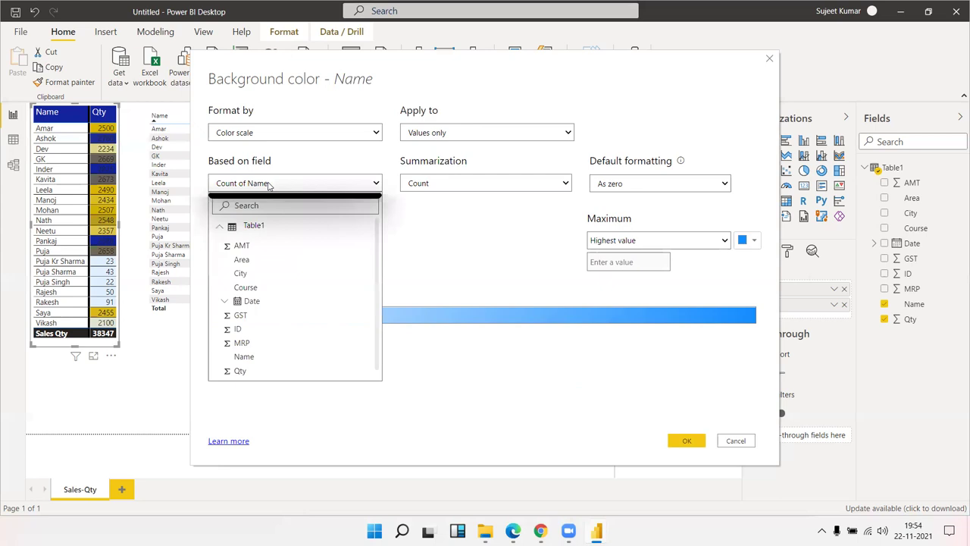
{"action": "left_click", "coordinate": [241, 370]}
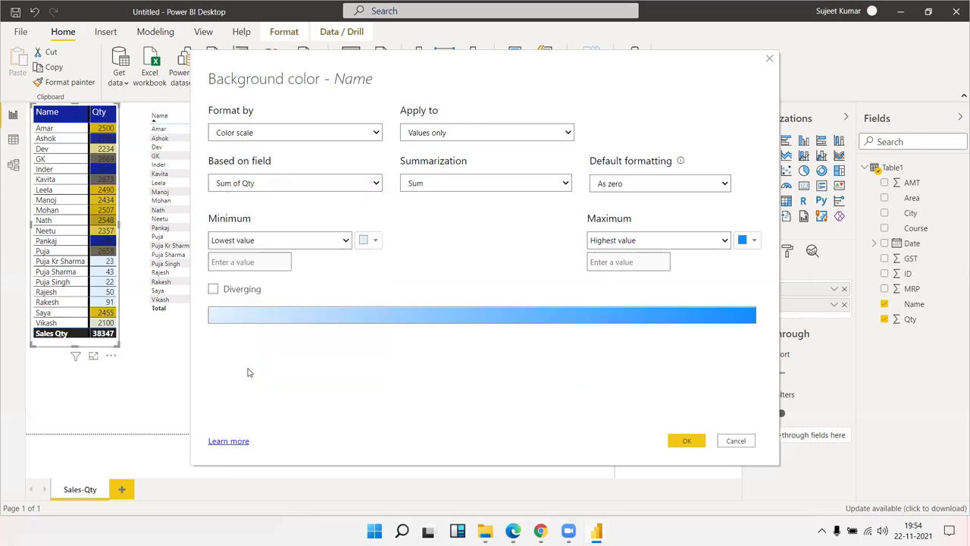
{"action": "left_click", "coordinate": [326, 243]}
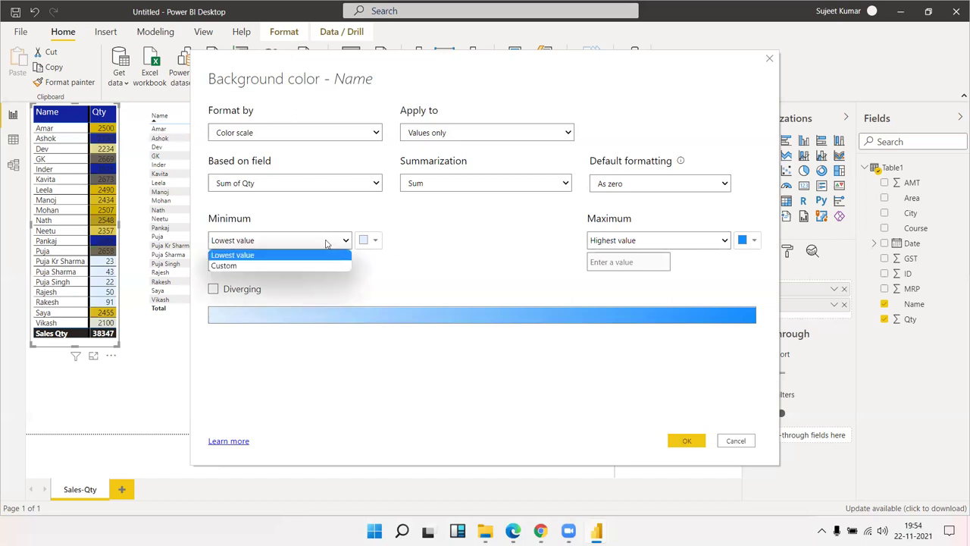
{"action": "left_click", "coordinate": [307, 266]}
{"action": "left_click", "coordinate": [256, 262]}
{"action": "type", "text": "2000"}
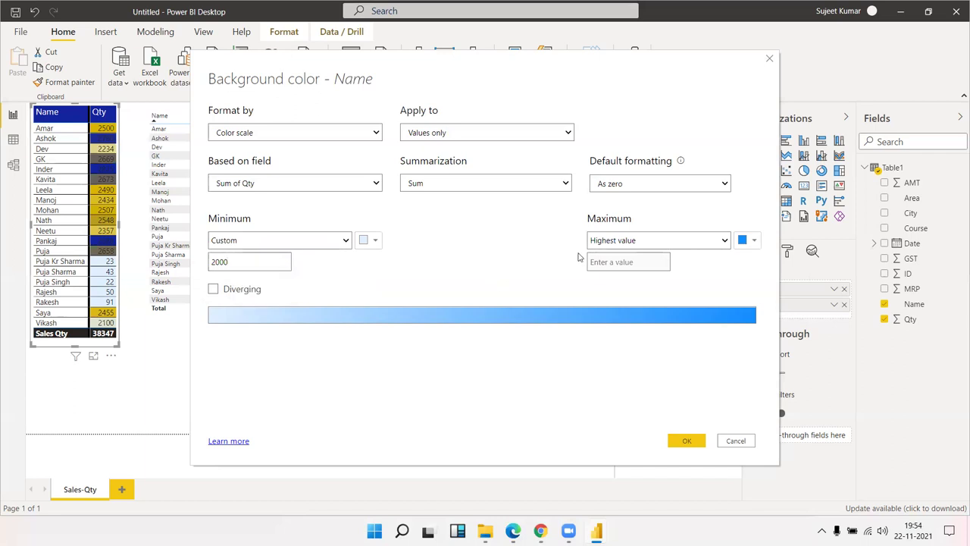
Set a custom red maximum of 2800 and apply the scale to Name.
{"action": "left_click", "coordinate": [600, 247]}
{"action": "left_click", "coordinate": [599, 267]}
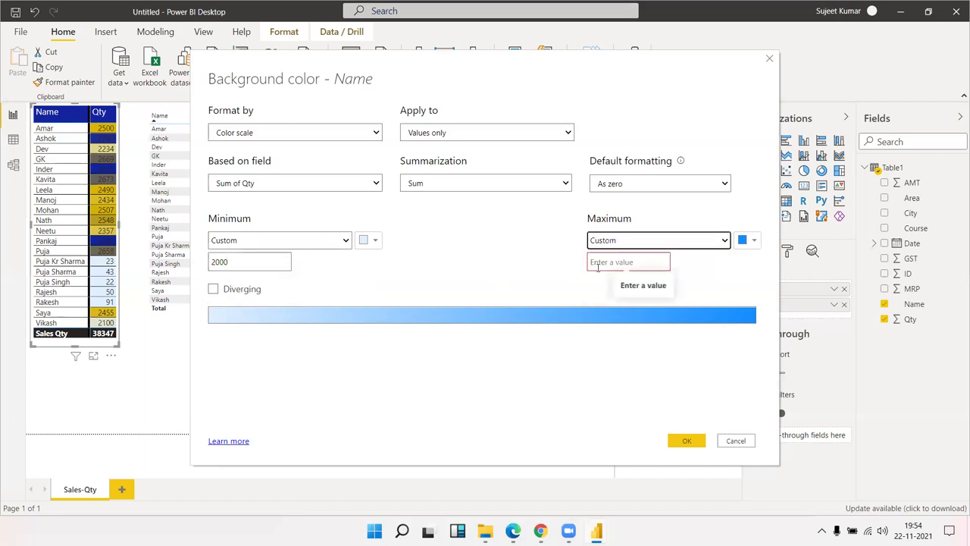
{"action": "type", "text": "285"}
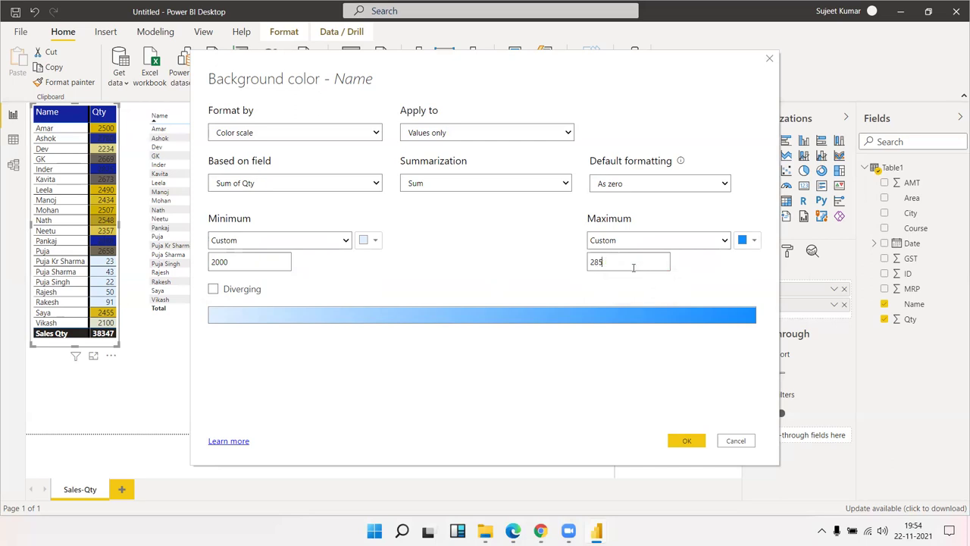
{"action": "left_click", "coordinate": [746, 240]}
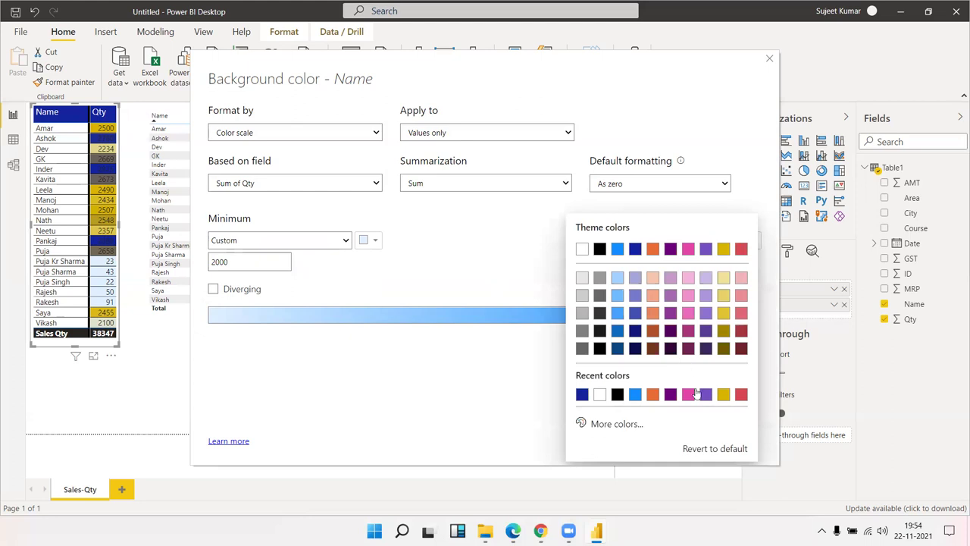
{"action": "left_click", "coordinate": [741, 249]}
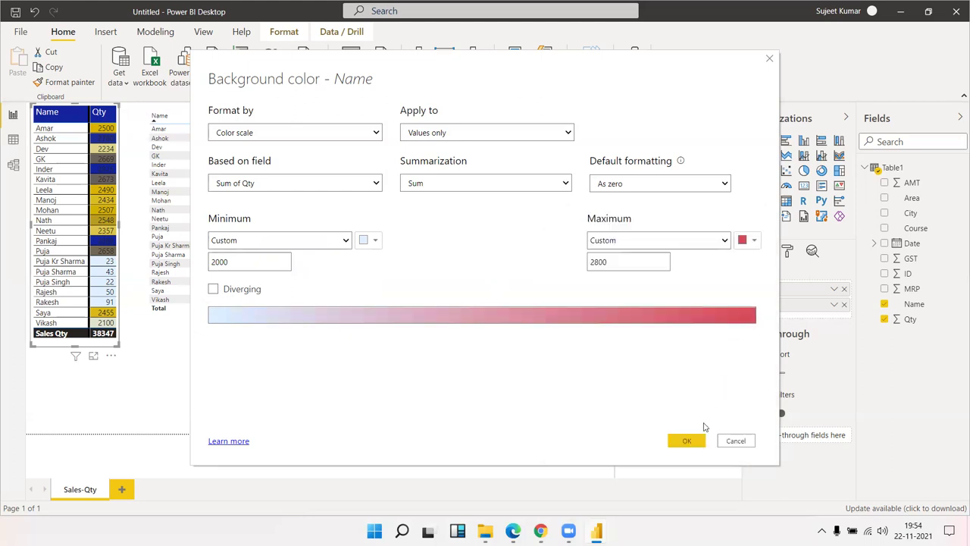
{"action": "left_click", "coordinate": [689, 441]}
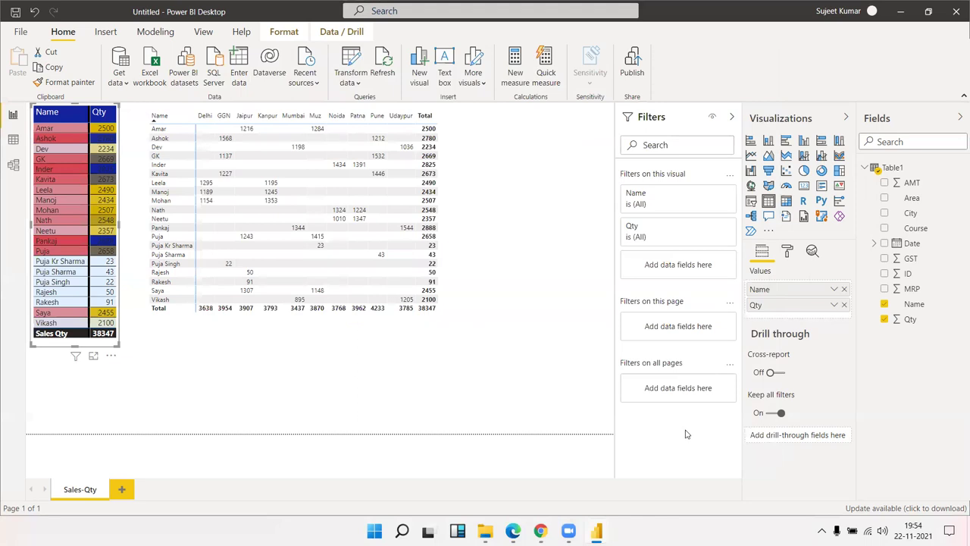
Open Qty's background colour formatting and switch Format by to Rules.
{"action": "left_click", "coordinate": [833, 305]}
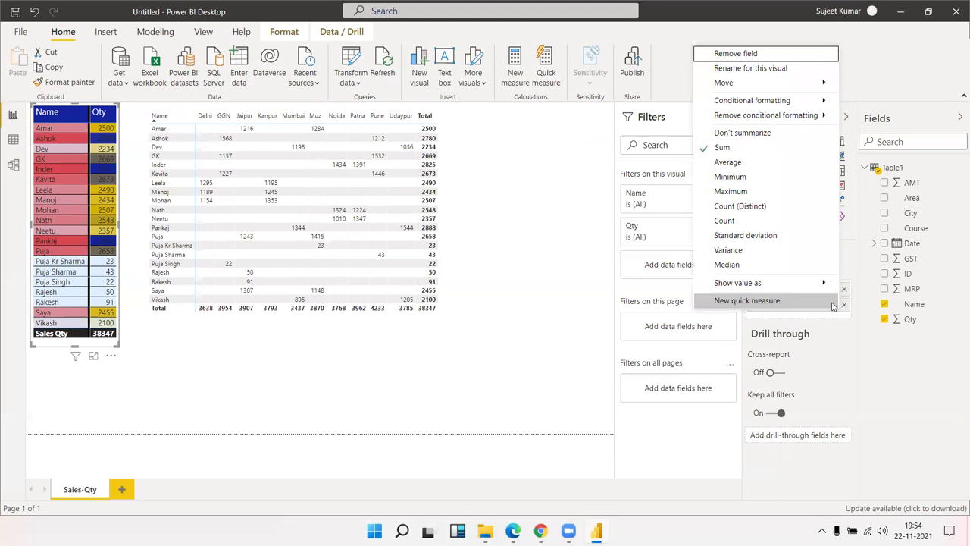
{"action": "mouse_move", "coordinate": [751, 100]}
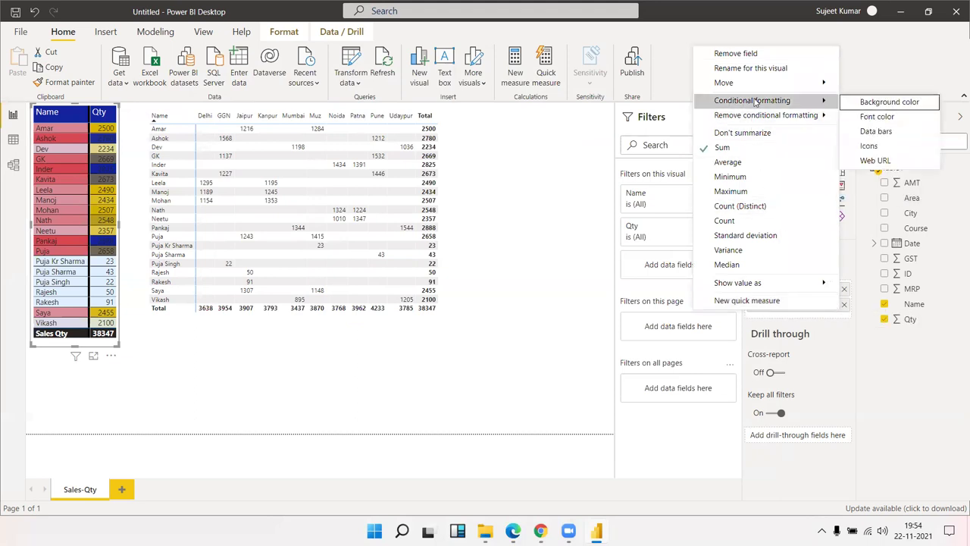
{"action": "left_click", "coordinate": [925, 103]}
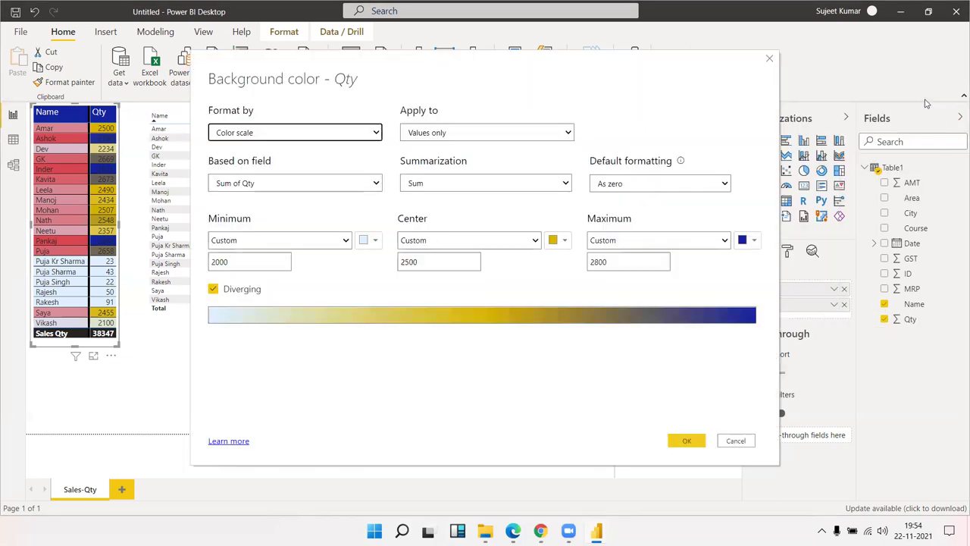
{"action": "left_click", "coordinate": [248, 135]}
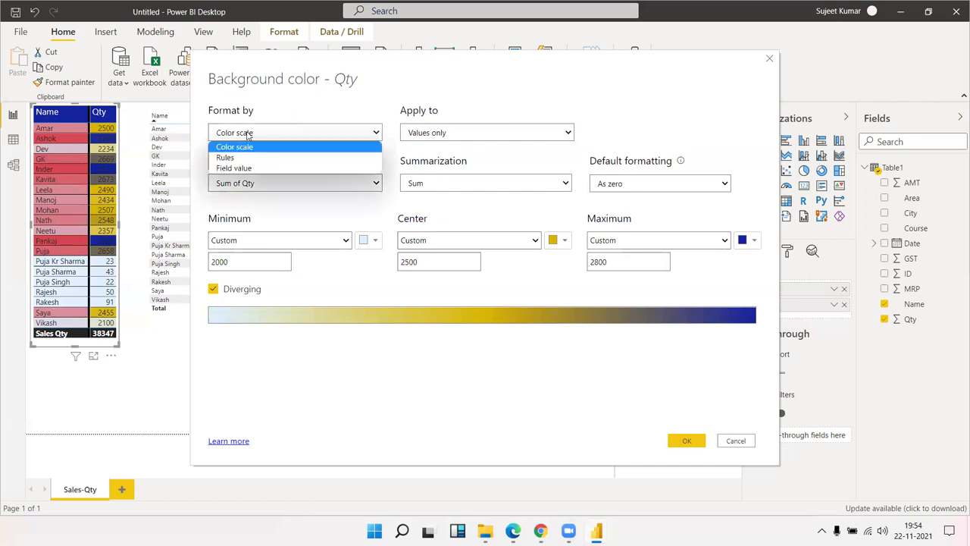
{"action": "left_click", "coordinate": [248, 134]}
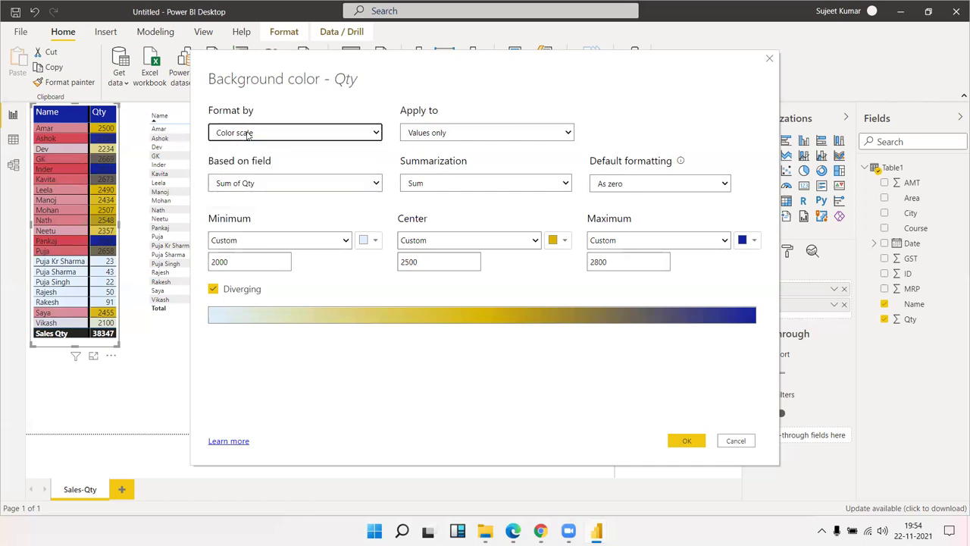
{"action": "left_click", "coordinate": [248, 134]}
{"action": "left_click", "coordinate": [248, 134]}
{"action": "left_click", "coordinate": [247, 134]}
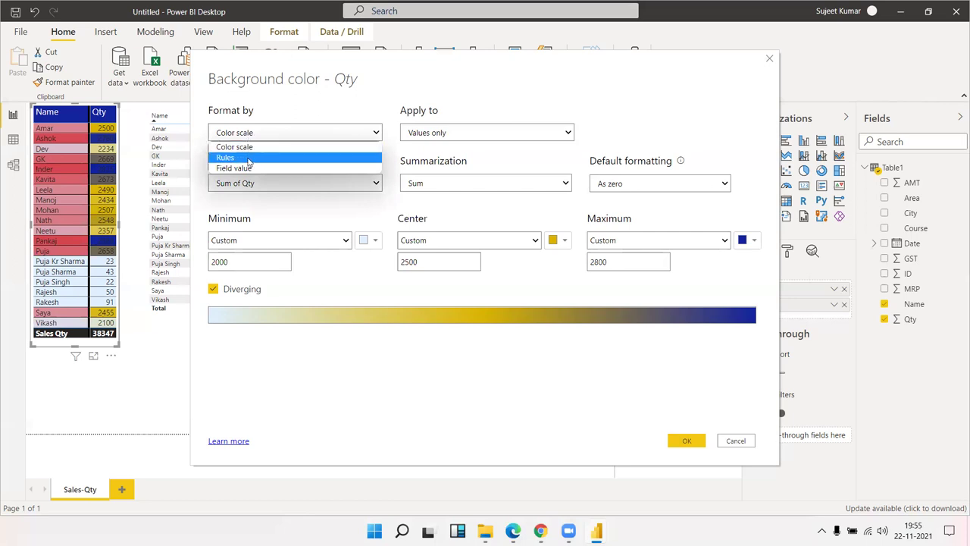
{"action": "left_click", "coordinate": [250, 157]}
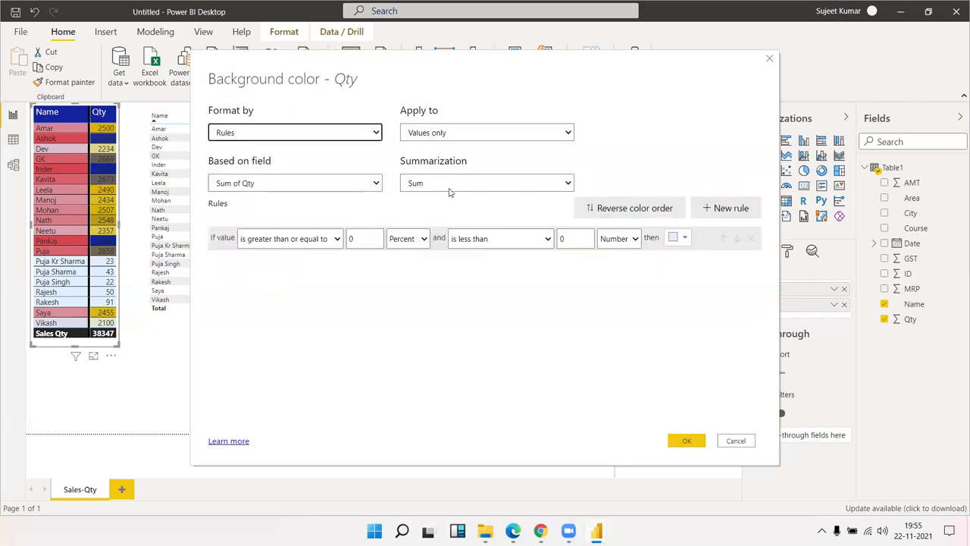
Make the Sum of Qty rule read 'is greater than 50' as a Number.
{"action": "left_click", "coordinate": [280, 187]}
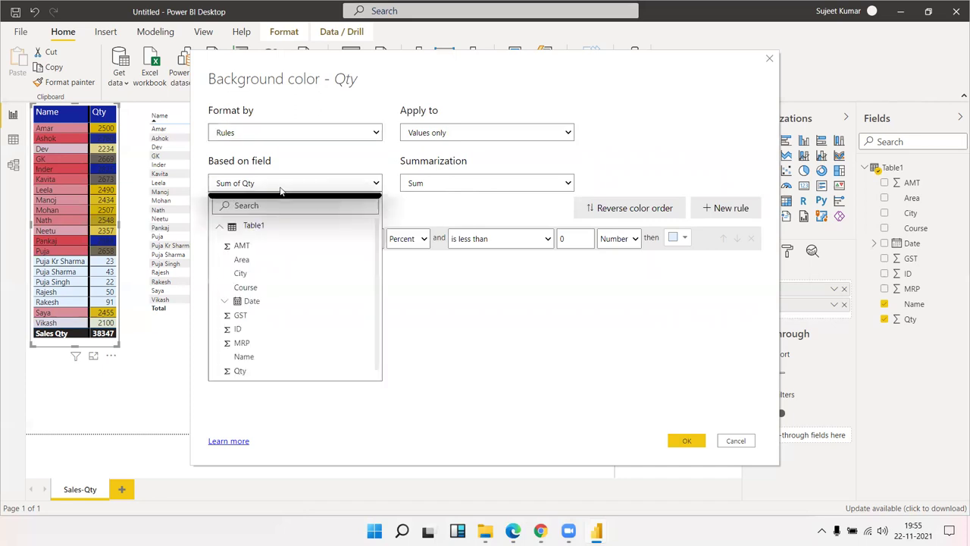
{"action": "left_click", "coordinate": [280, 185]}
{"action": "left_click", "coordinate": [454, 186]}
{"action": "left_click", "coordinate": [454, 186]}
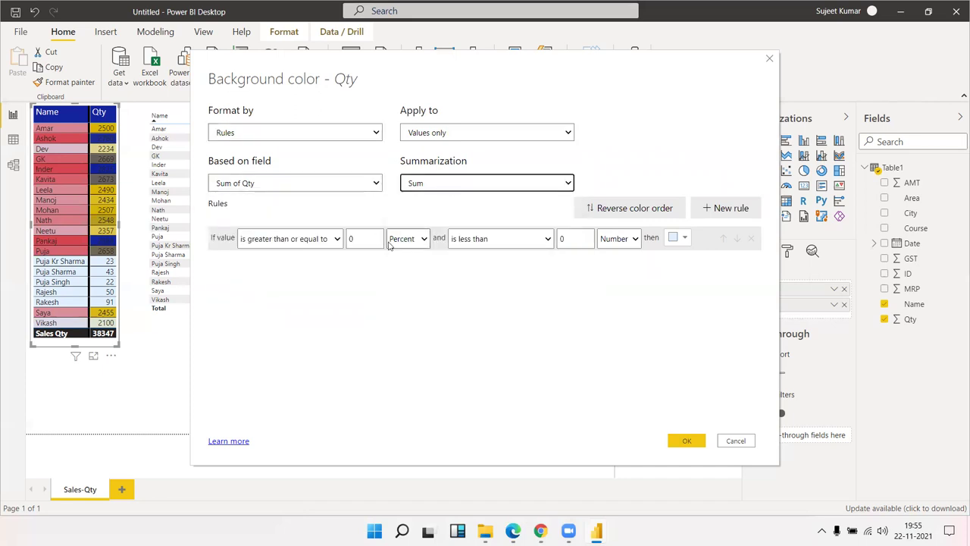
{"action": "left_click", "coordinate": [308, 239]}
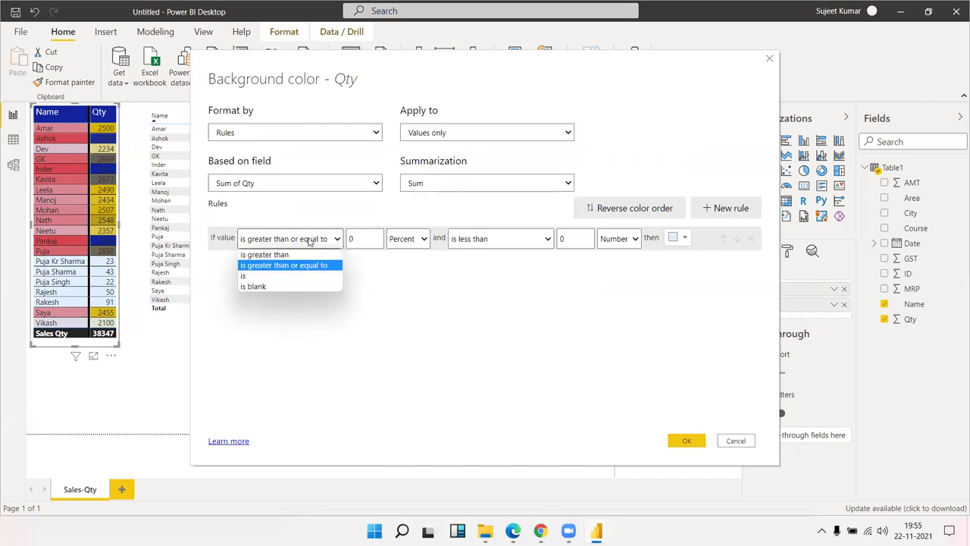
{"action": "left_click", "coordinate": [302, 257]}
{"action": "left_click", "coordinate": [354, 240]}
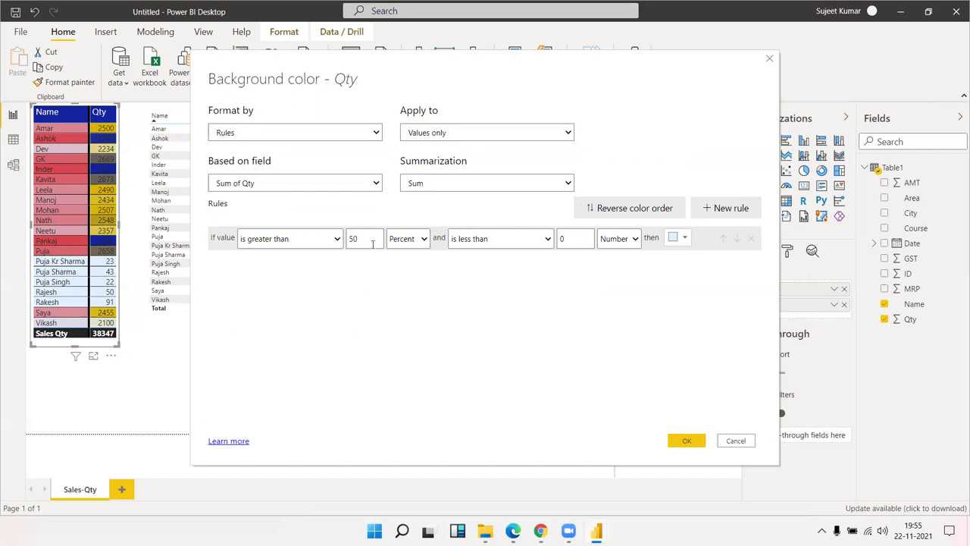
{"action": "left_click", "coordinate": [407, 239]}
{"action": "left_click", "coordinate": [403, 255]}
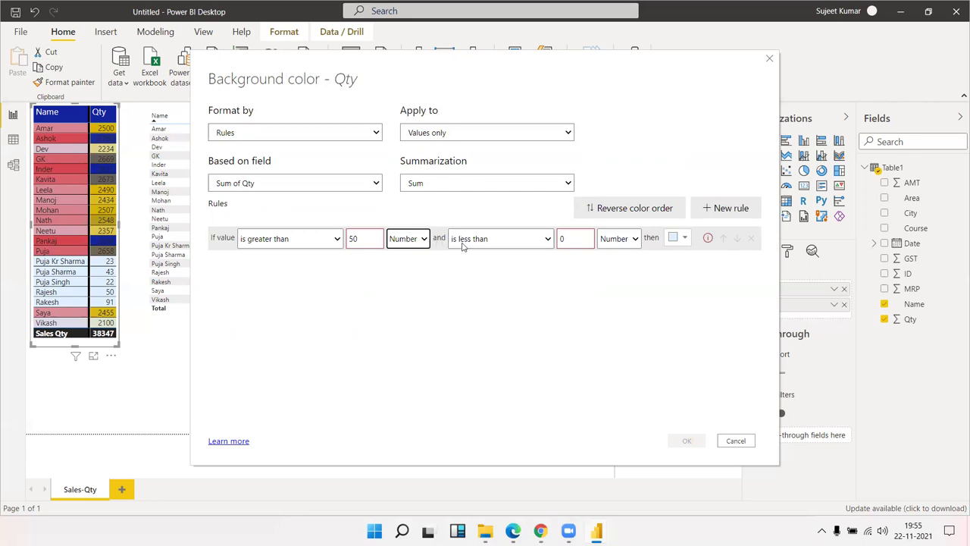
Colour the rule black and make its upper bound less than or equal to 3000.
{"action": "left_click", "coordinate": [684, 238]}
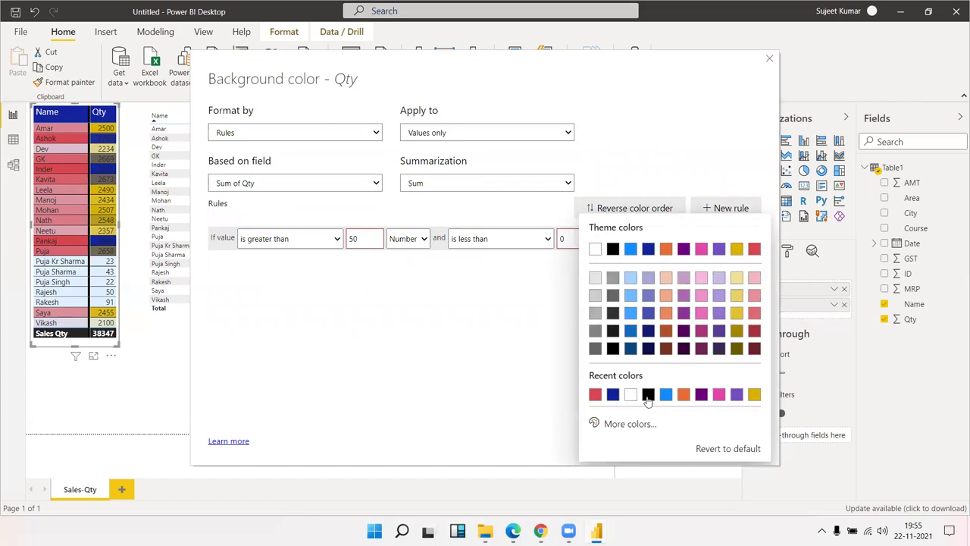
{"action": "left_click", "coordinate": [648, 396]}
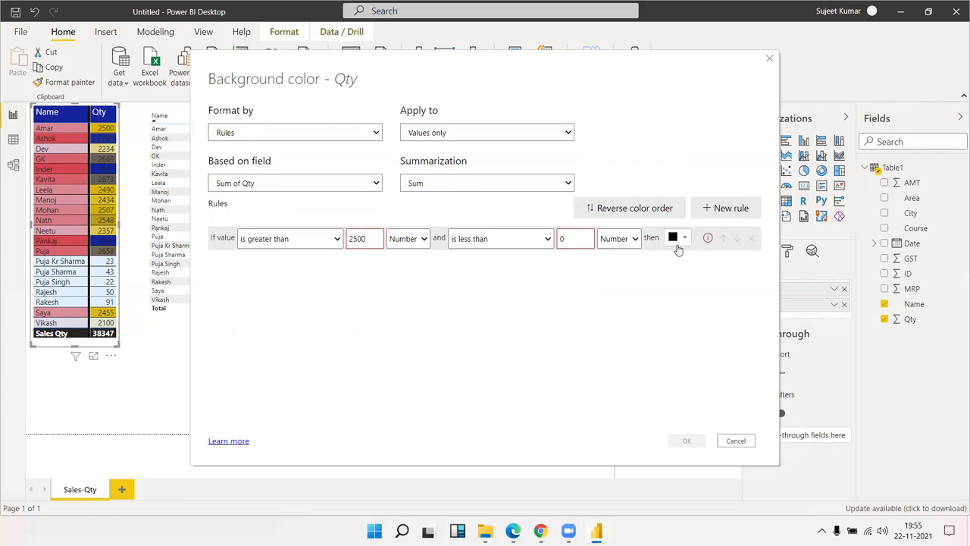
{"action": "type", "text": "2500"}
{"action": "left_click", "coordinate": [510, 244]}
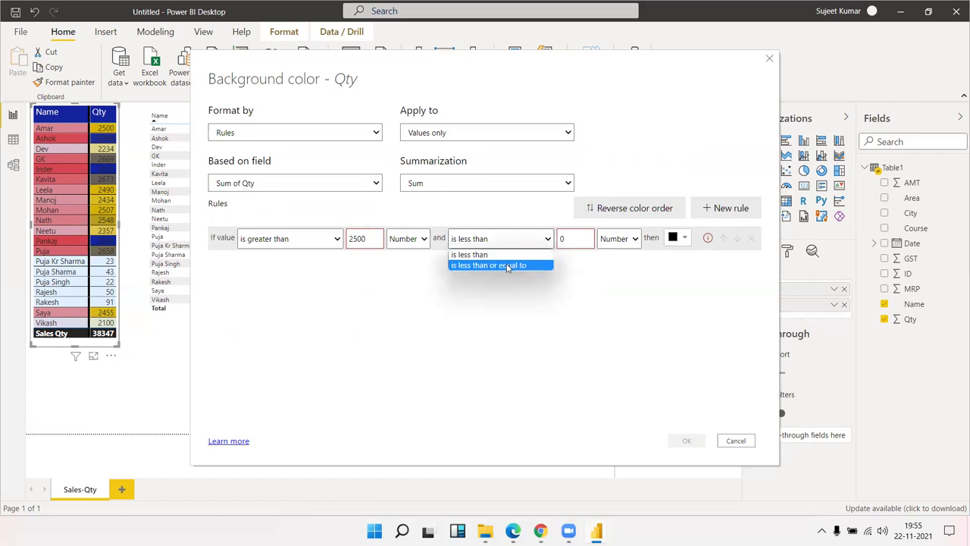
{"action": "left_click", "coordinate": [500, 264]}
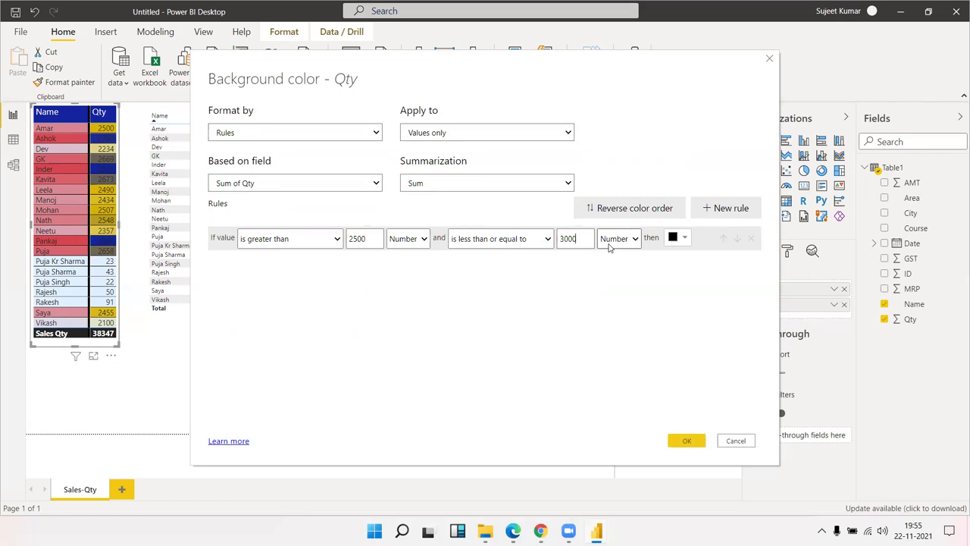
{"action": "type", "text": "3000"}
Delete the extra second rule and apply the rule-based formatting to Qty.
{"action": "left_click", "coordinate": [732, 212]}
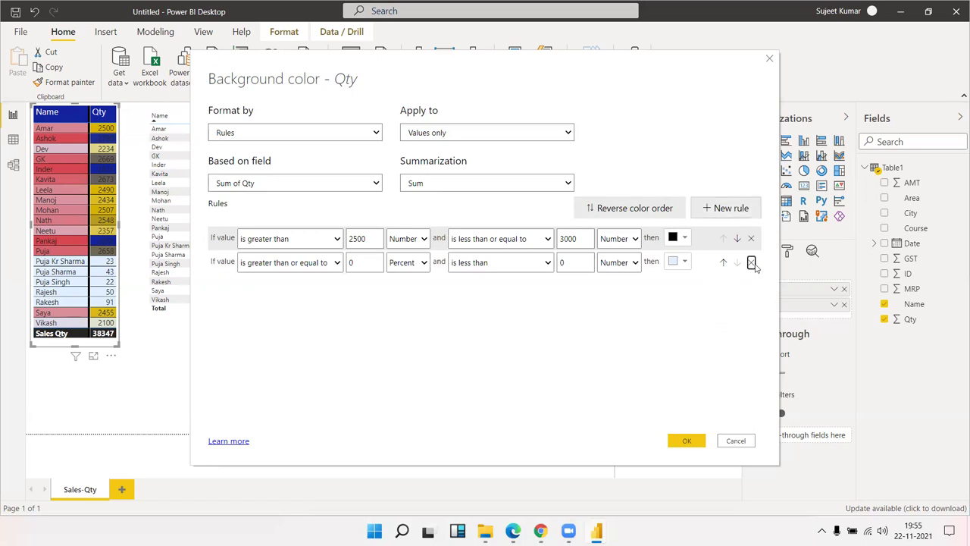
{"action": "left_click", "coordinate": [750, 262]}
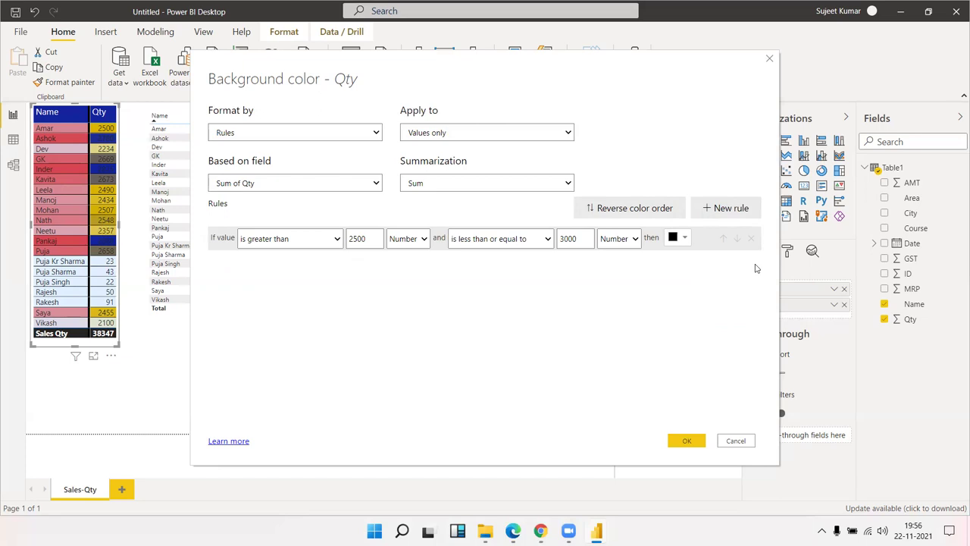
{"action": "left_click", "coordinate": [306, 135]}
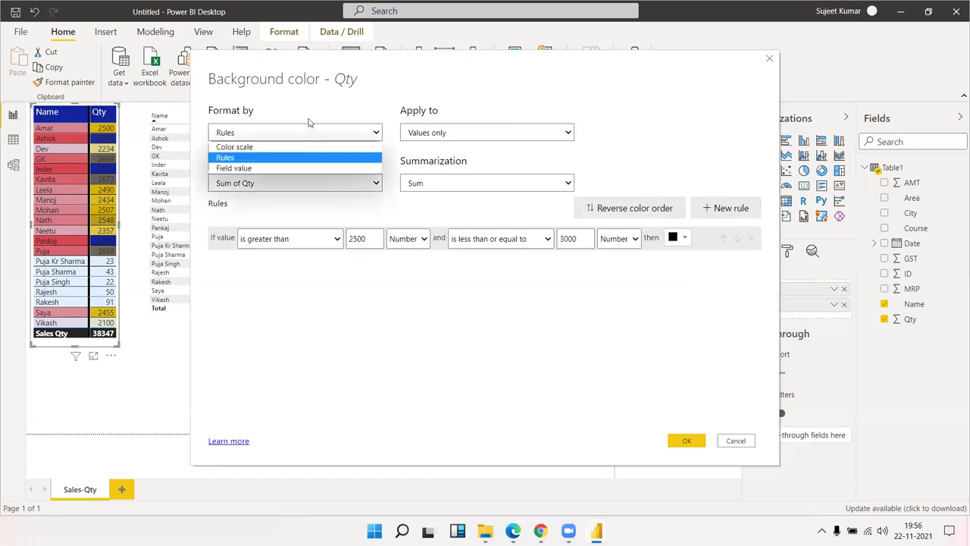
{"action": "left_click", "coordinate": [309, 122]}
{"action": "left_click", "coordinate": [698, 437]}
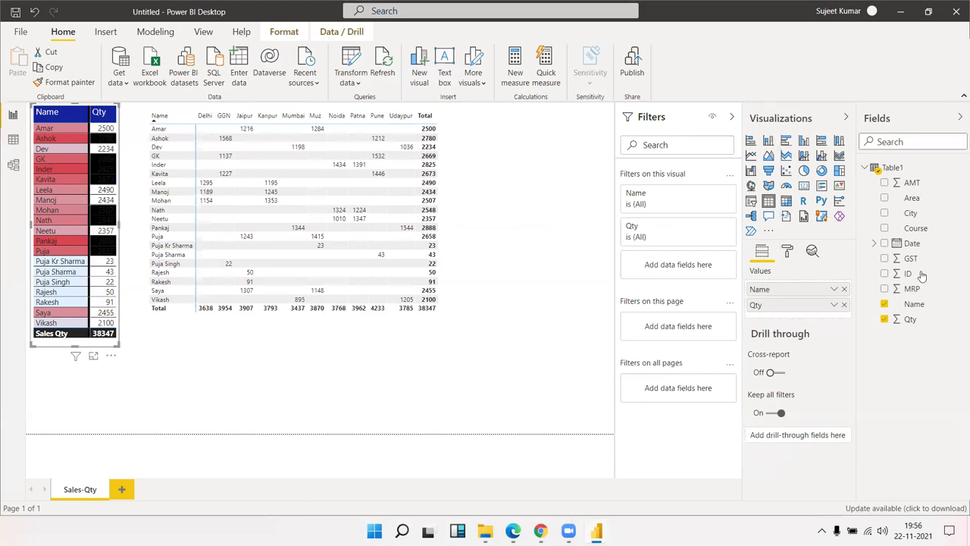
Switch Qty's background colour to format by Field value, applied to values and totals.
{"action": "left_click", "coordinate": [833, 305]}
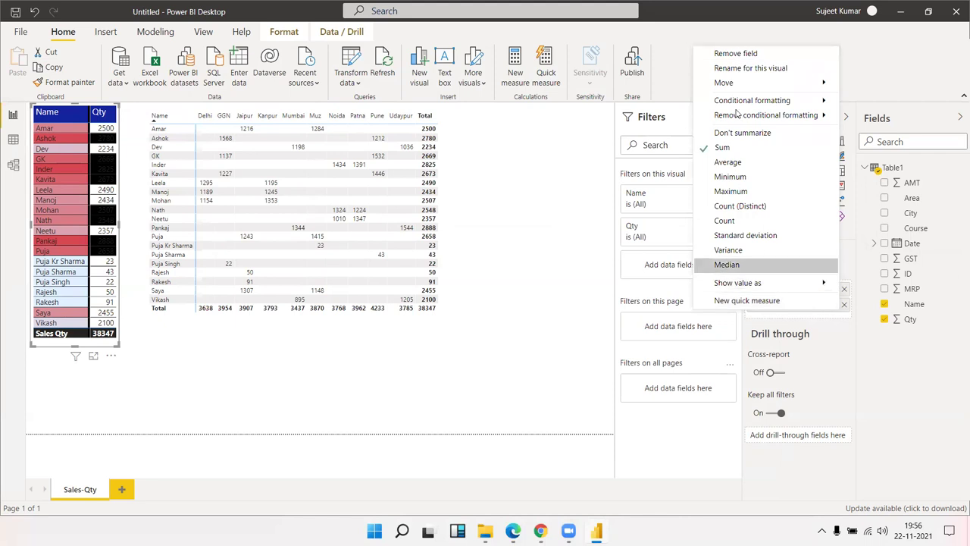
{"action": "mouse_move", "coordinate": [752, 100]}
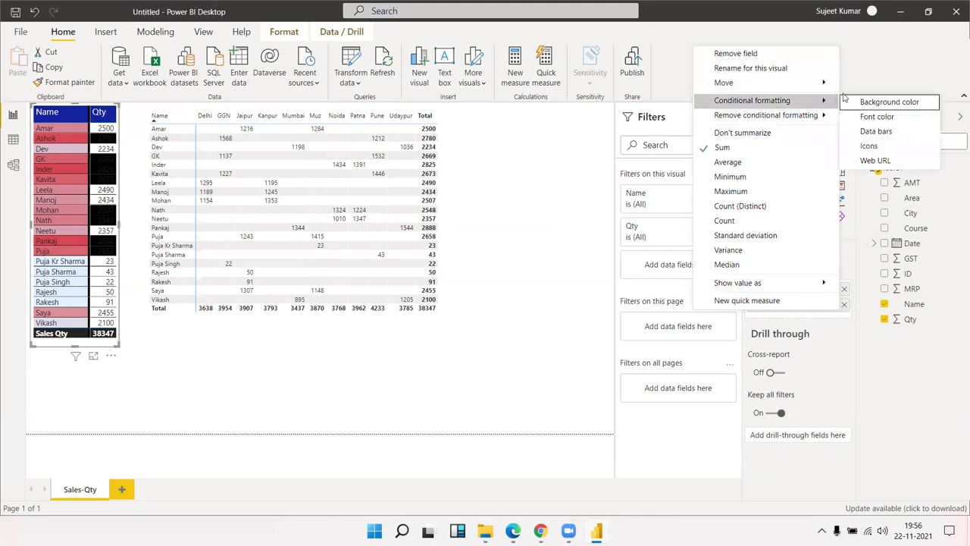
{"action": "left_click", "coordinate": [863, 102]}
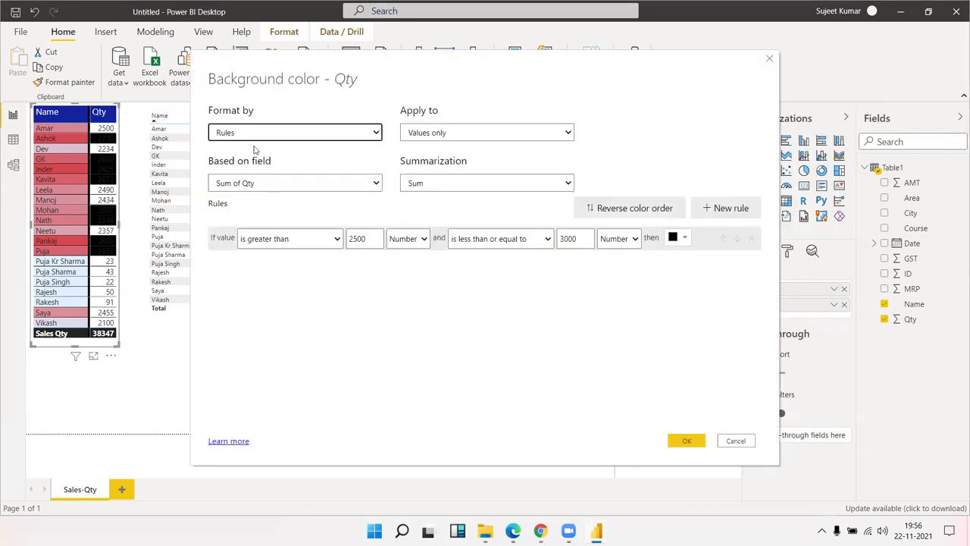
{"action": "left_click", "coordinate": [251, 134]}
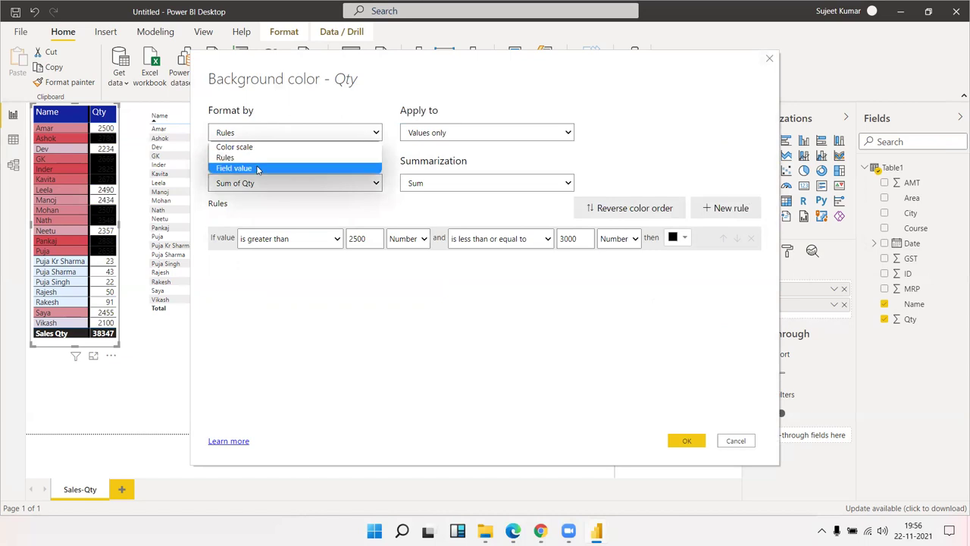
{"action": "left_click", "coordinate": [257, 170]}
{"action": "left_click", "coordinate": [429, 137]}
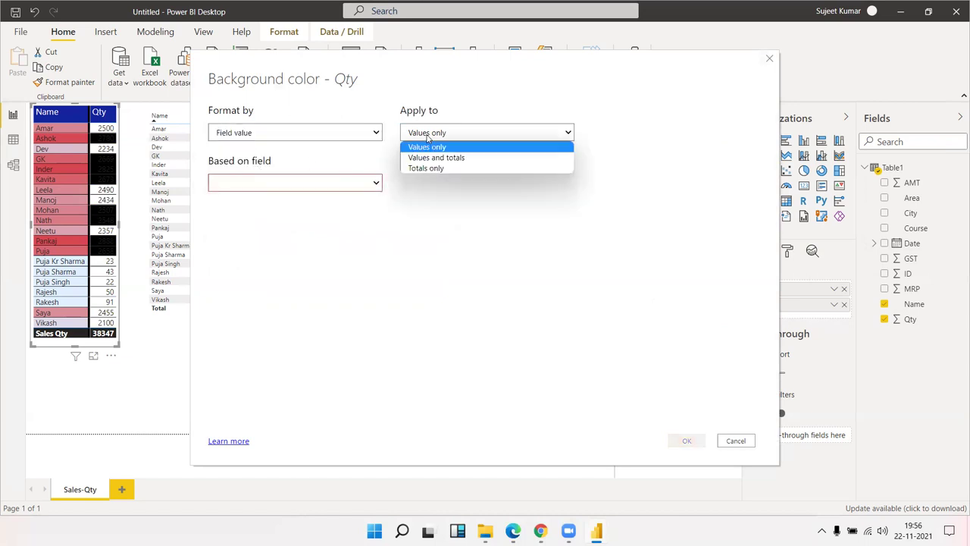
{"action": "left_click", "coordinate": [487, 160]}
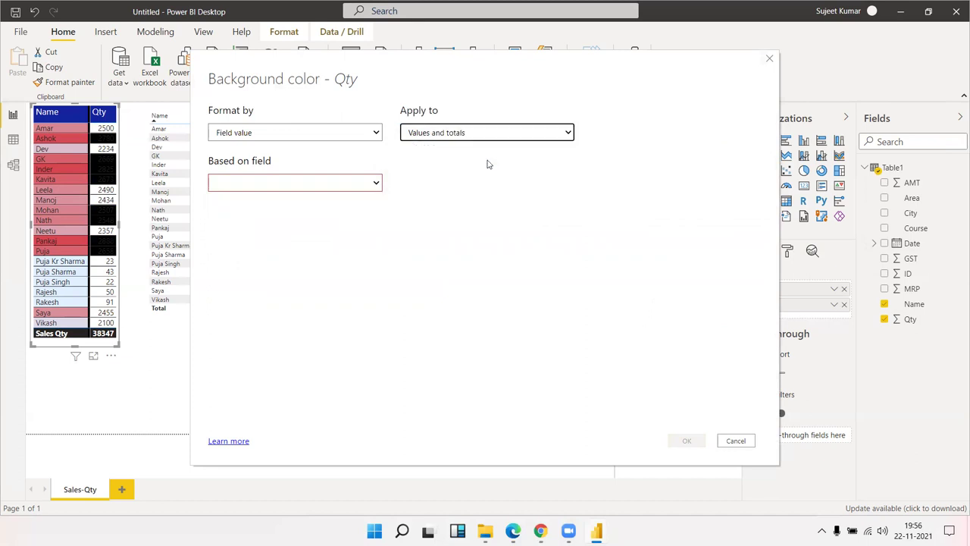
Base the Qty colouring on the Area field summarized as First and confirm.
{"action": "left_click", "coordinate": [375, 183]}
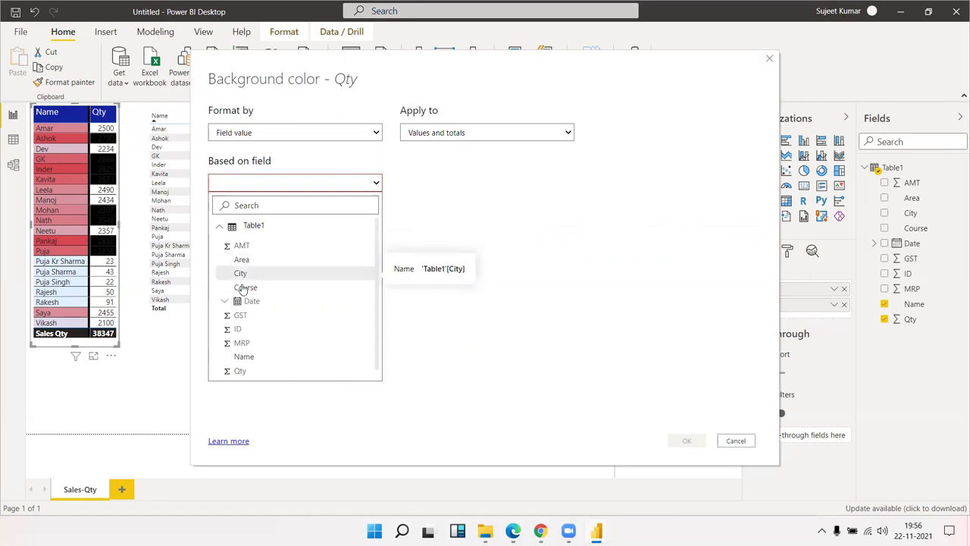
{"action": "left_click", "coordinate": [244, 260]}
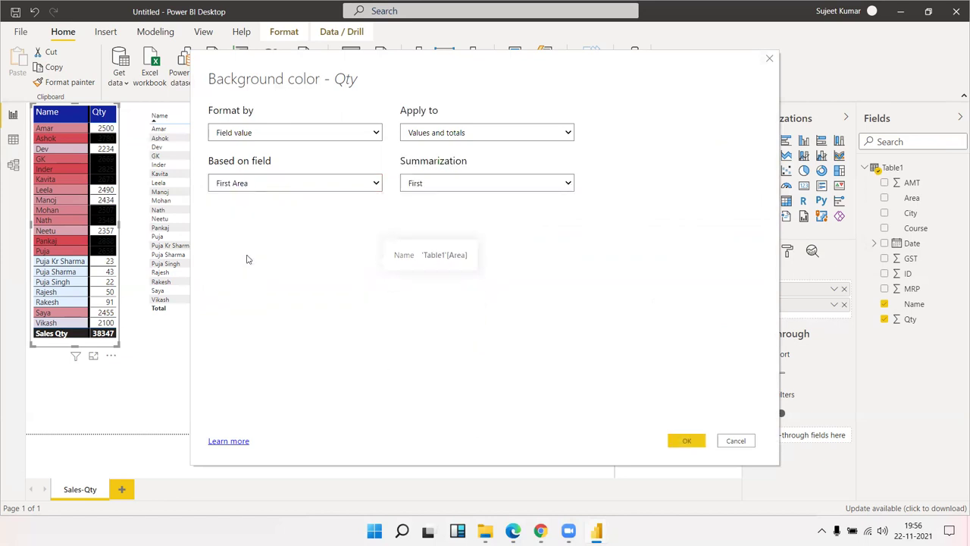
{"action": "left_click", "coordinate": [264, 184]}
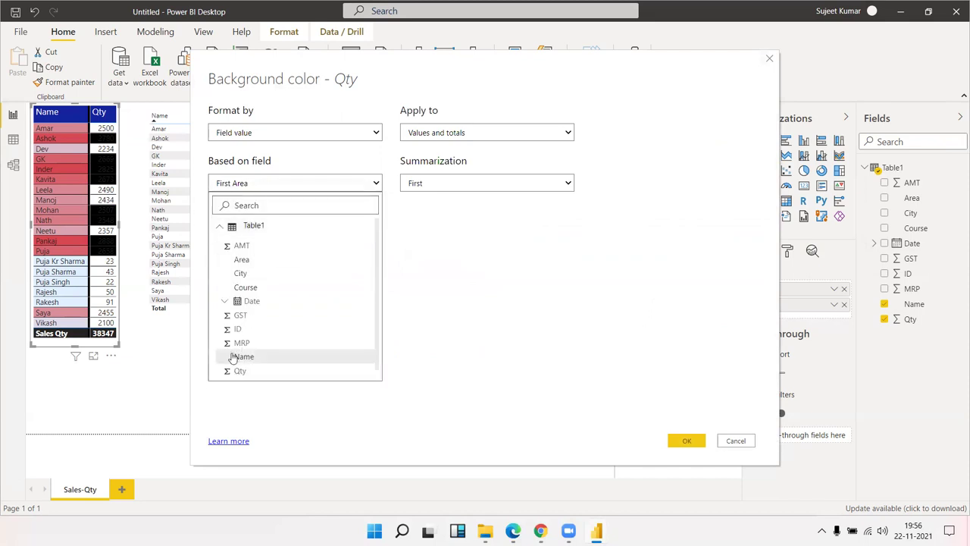
{"action": "left_click", "coordinate": [235, 356]}
{"action": "left_click", "coordinate": [248, 186]}
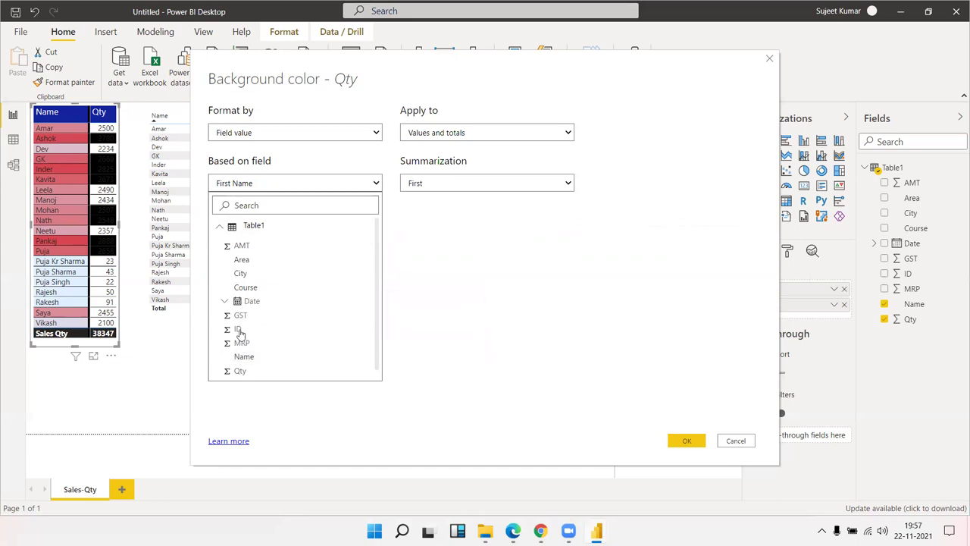
{"action": "left_click", "coordinate": [241, 260]}
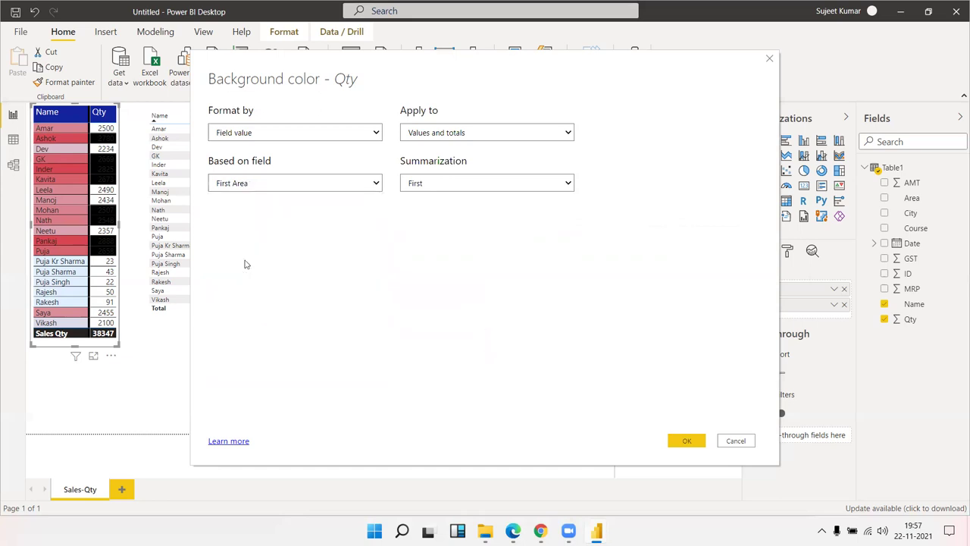
{"action": "left_click", "coordinate": [434, 186]}
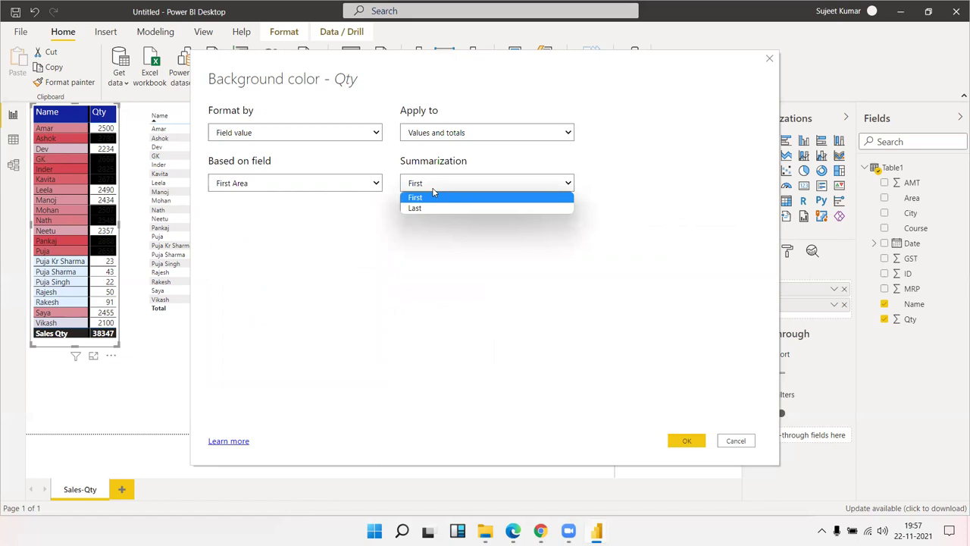
{"action": "left_click", "coordinate": [373, 233]}
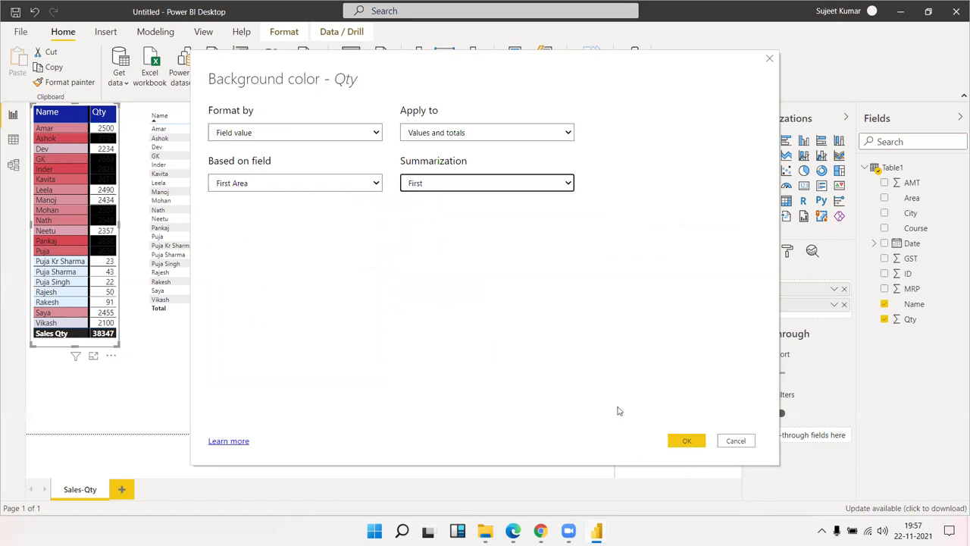
{"action": "left_click", "coordinate": [697, 444]}
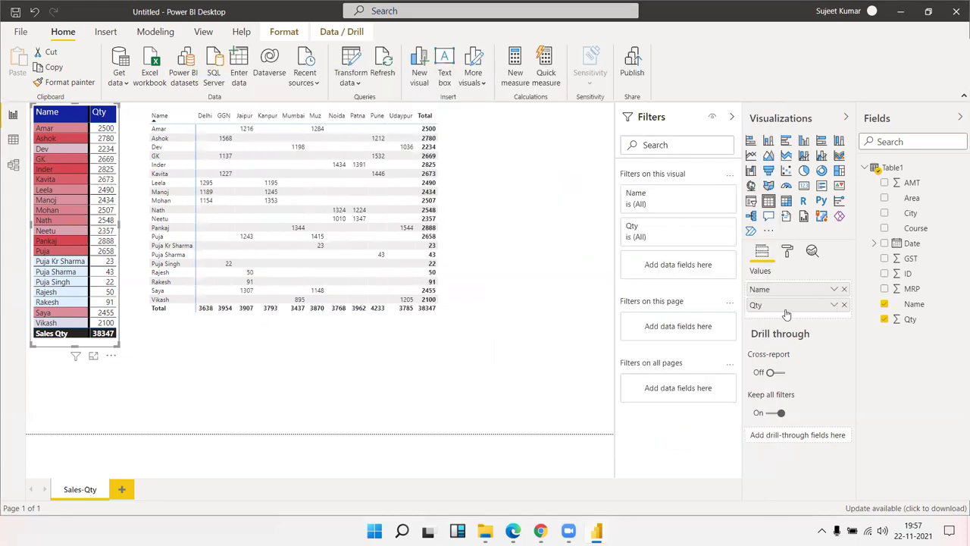
Cancel the Name background colour settings, keeping the colour scale formatting unchanged.
{"action": "left_click", "coordinate": [833, 289]}
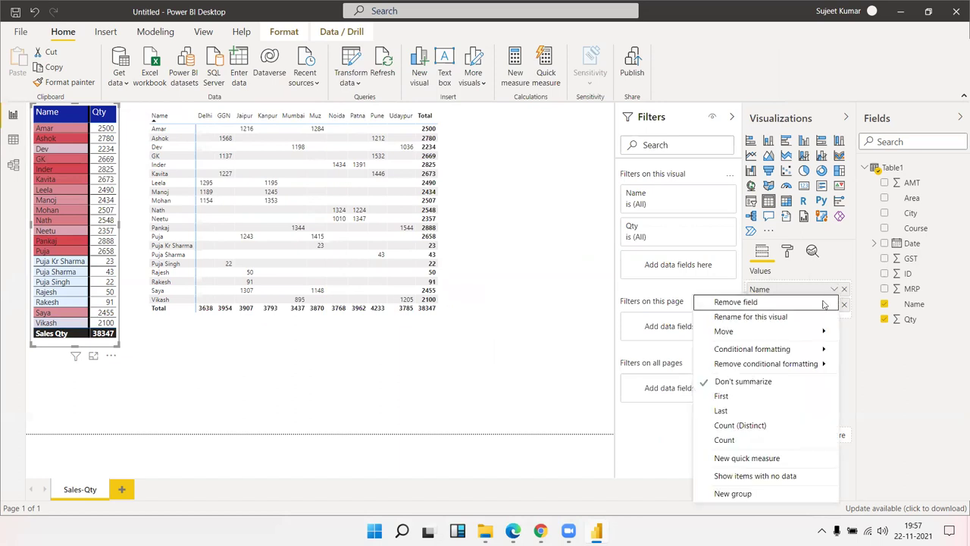
{"action": "mouse_move", "coordinate": [765, 364]}
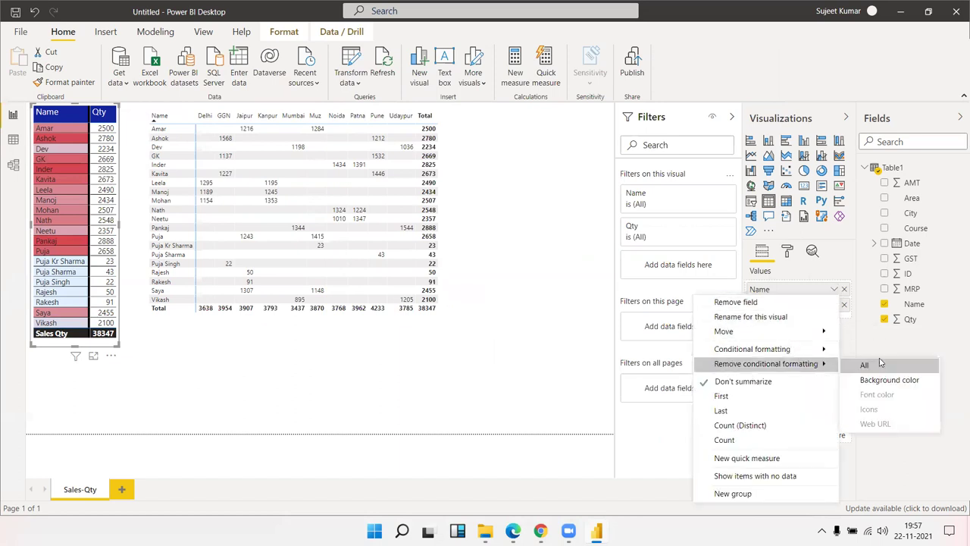
{"action": "left_click", "coordinate": [855, 352]}
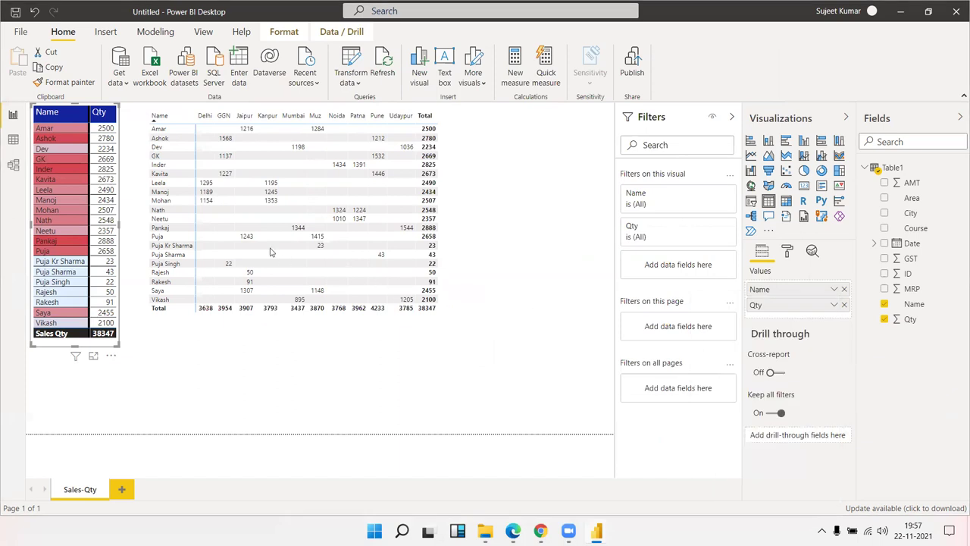
{"action": "left_click", "coordinate": [249, 131]}
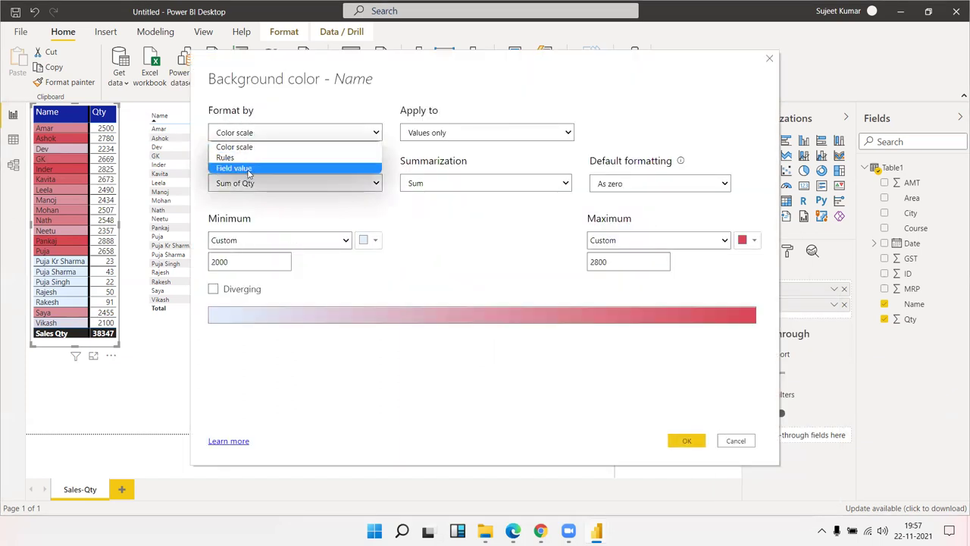
{"action": "left_click", "coordinate": [497, 276]}
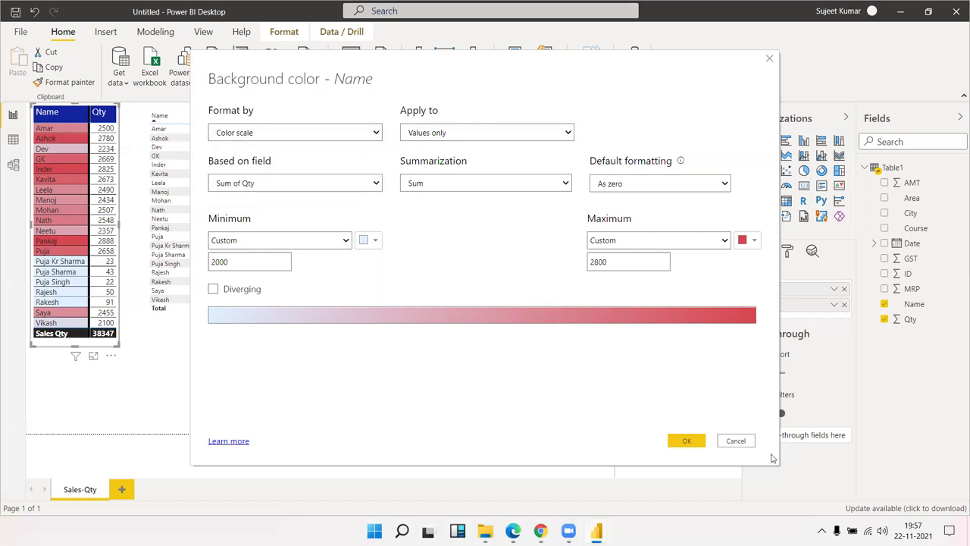
{"action": "left_click", "coordinate": [734, 440]}
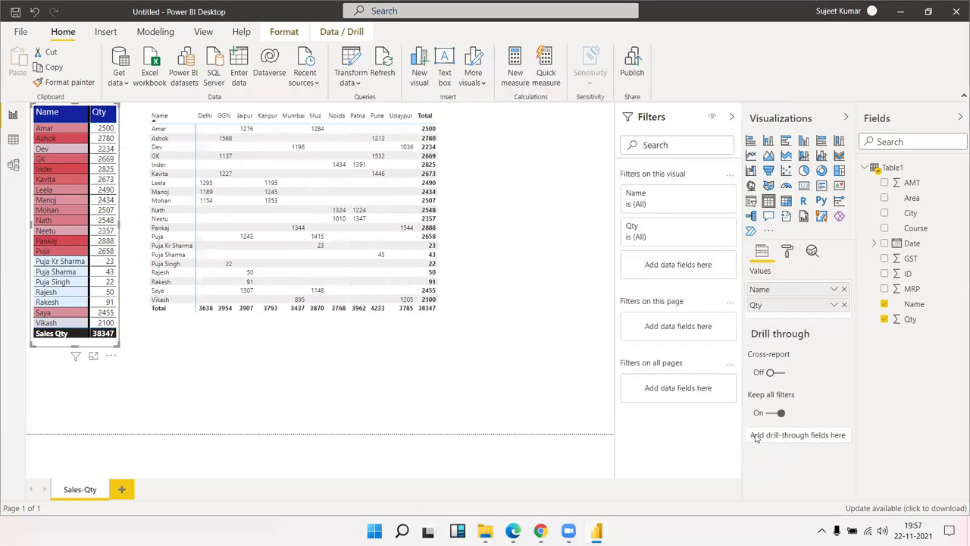
Open the Qty font colour settings and close them without changes.
{"action": "left_click", "coordinate": [834, 306]}
{"action": "mouse_move", "coordinate": [752, 100]}
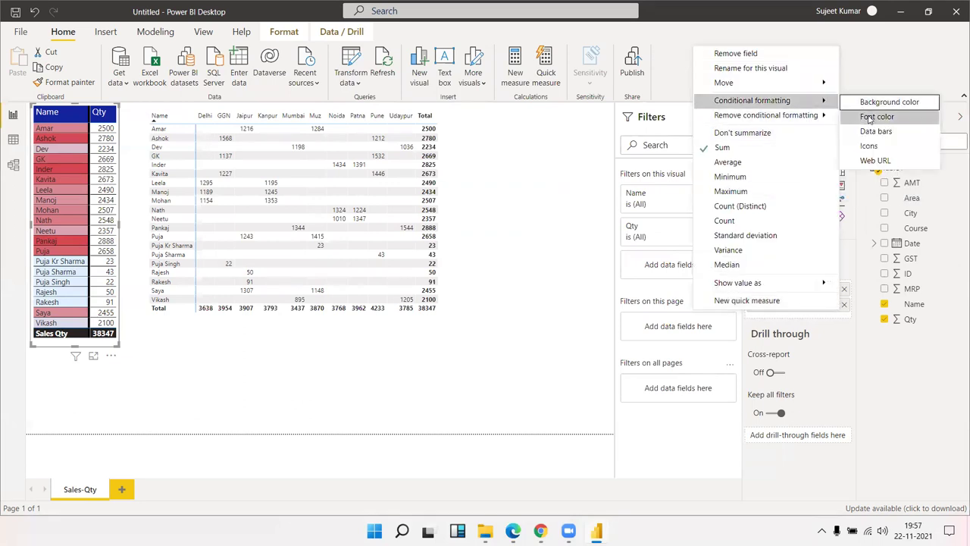
{"action": "left_click", "coordinate": [876, 117]}
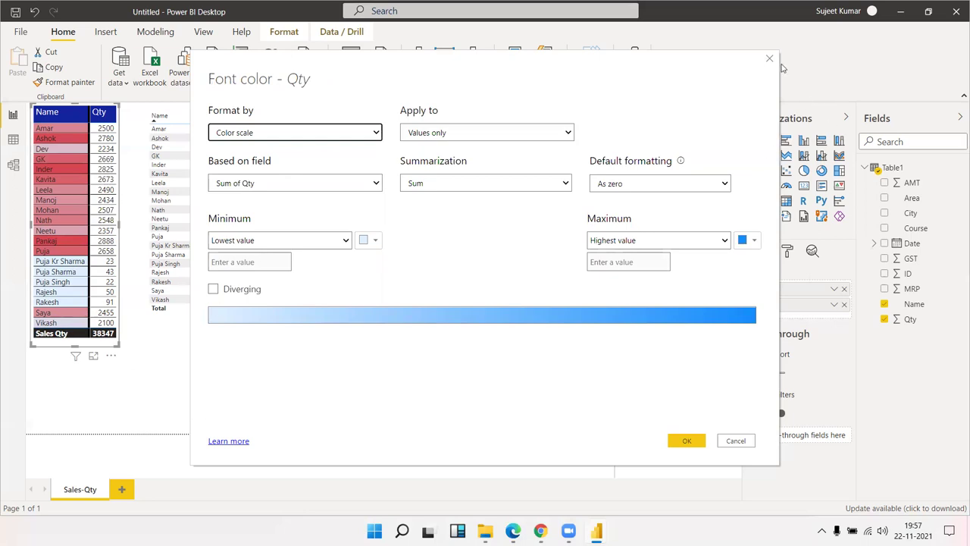
{"action": "left_click", "coordinate": [769, 59]}
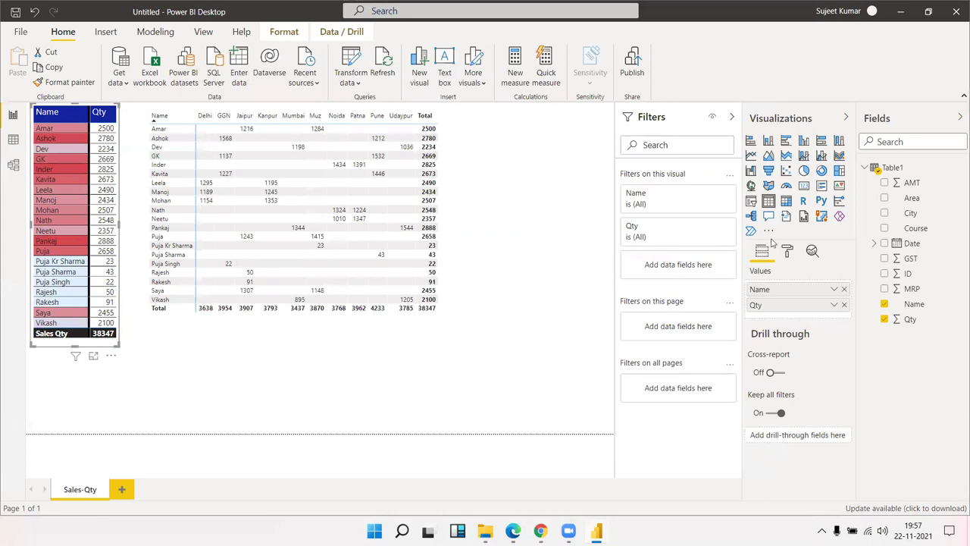
Give Name the five-arrow icon set by percent rules and widen the table to fit.
{"action": "left_click", "coordinate": [834, 288]}
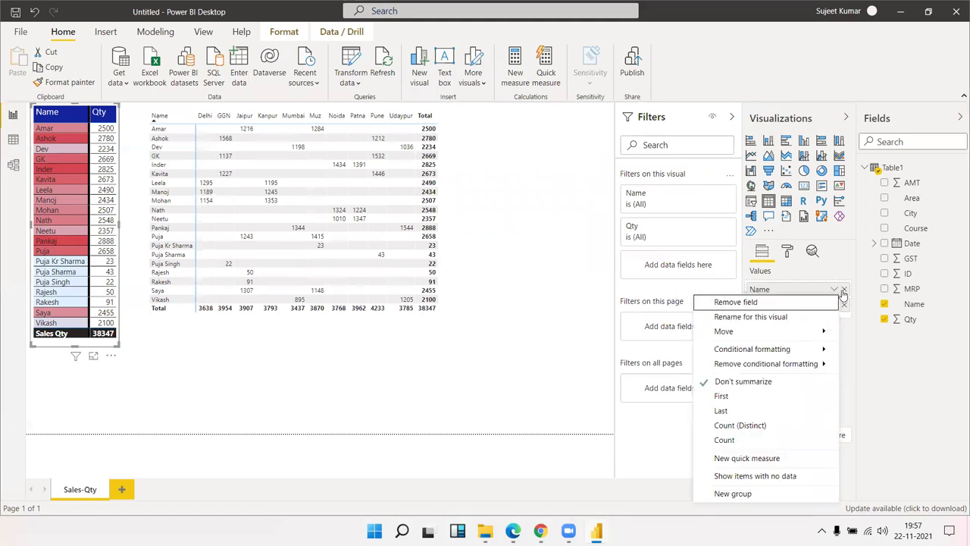
{"action": "mouse_move", "coordinate": [751, 349]}
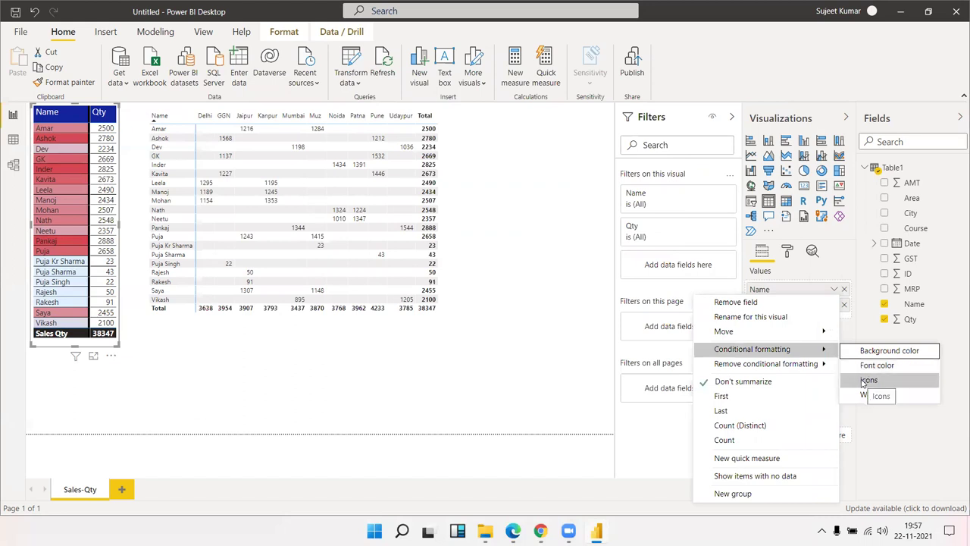
{"action": "left_click", "coordinate": [861, 384]}
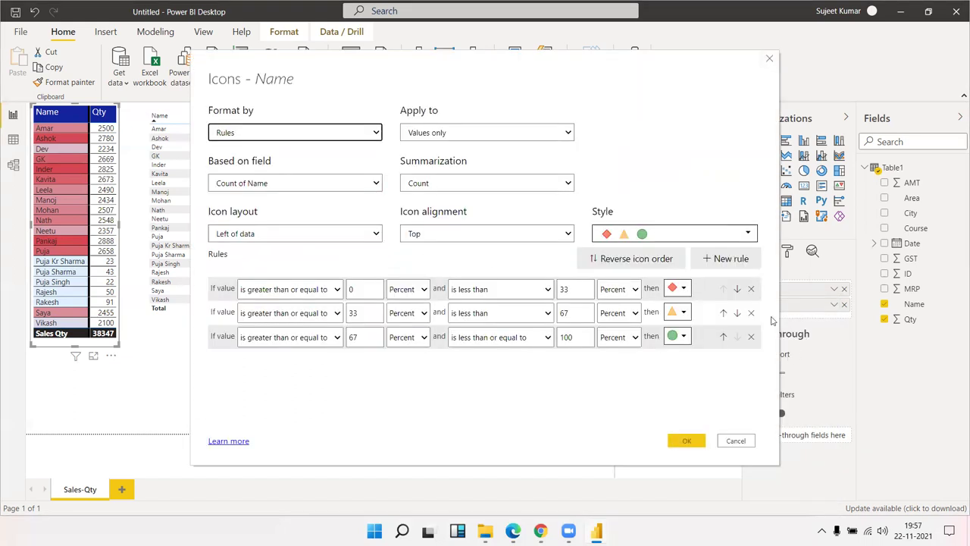
{"action": "left_click", "coordinate": [690, 292]}
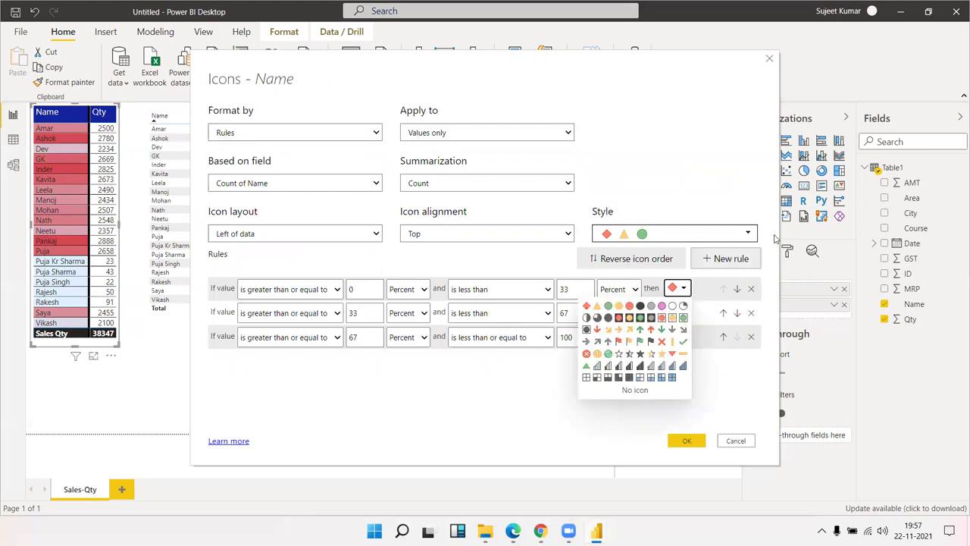
{"action": "left_click", "coordinate": [754, 236]}
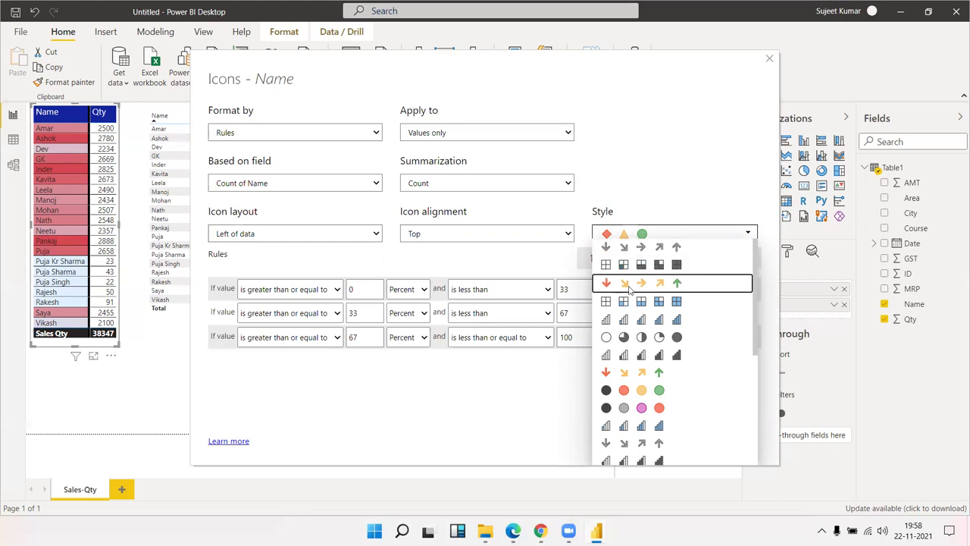
{"action": "left_click", "coordinate": [631, 285]}
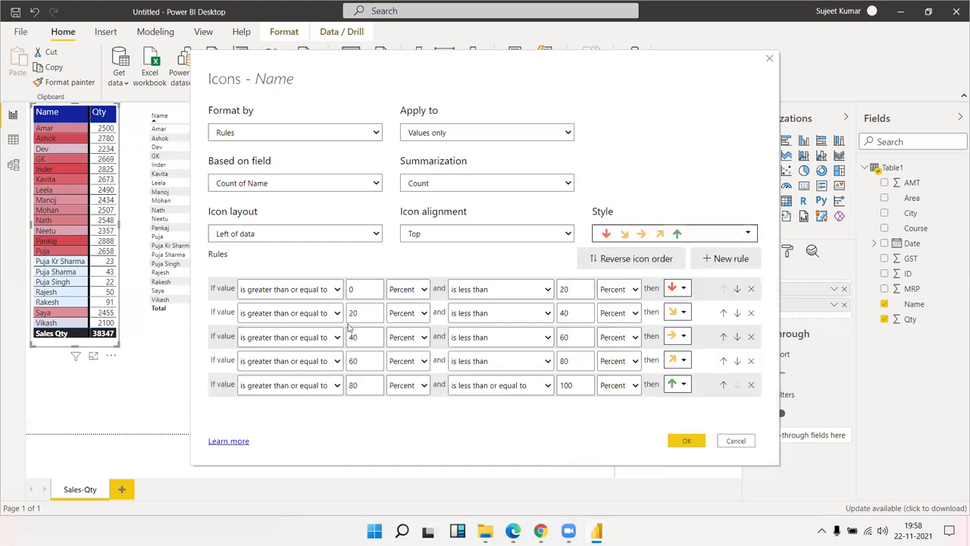
{"action": "left_click", "coordinate": [414, 294]}
{"action": "left_click", "coordinate": [414, 300]}
{"action": "left_click", "coordinate": [246, 137]}
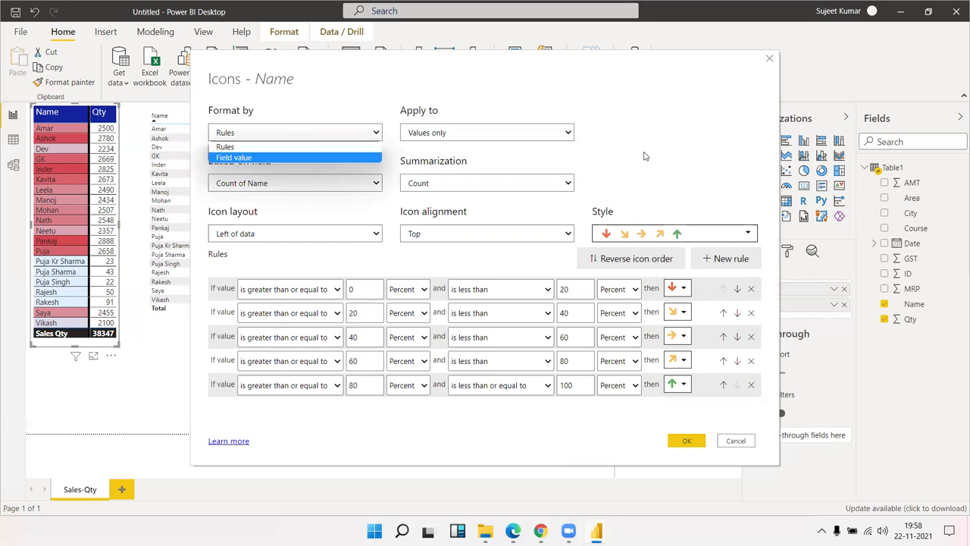
{"action": "left_click", "coordinate": [646, 157]}
{"action": "left_click", "coordinate": [684, 440]}
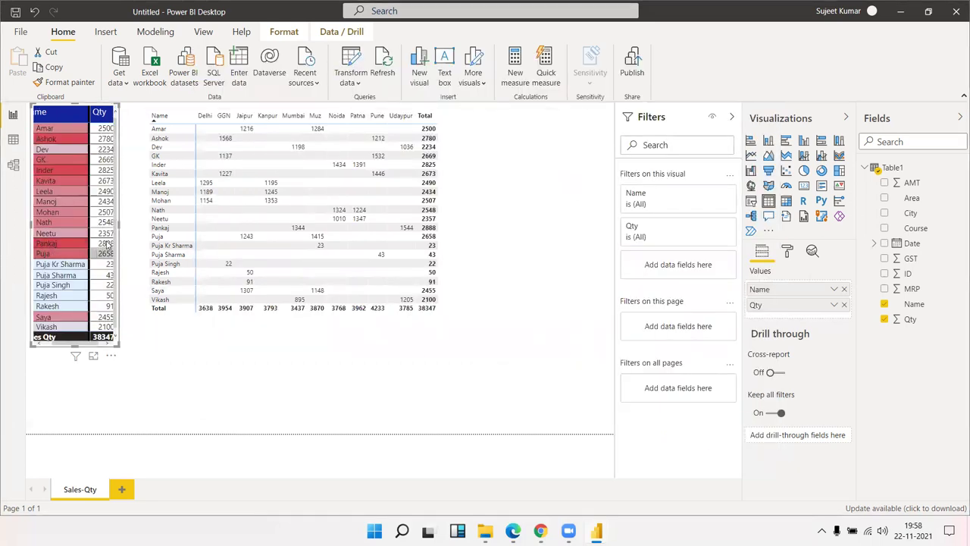
{"action": "left_click_drag", "start_coordinate": [119, 223], "coordinate": [141, 235]}
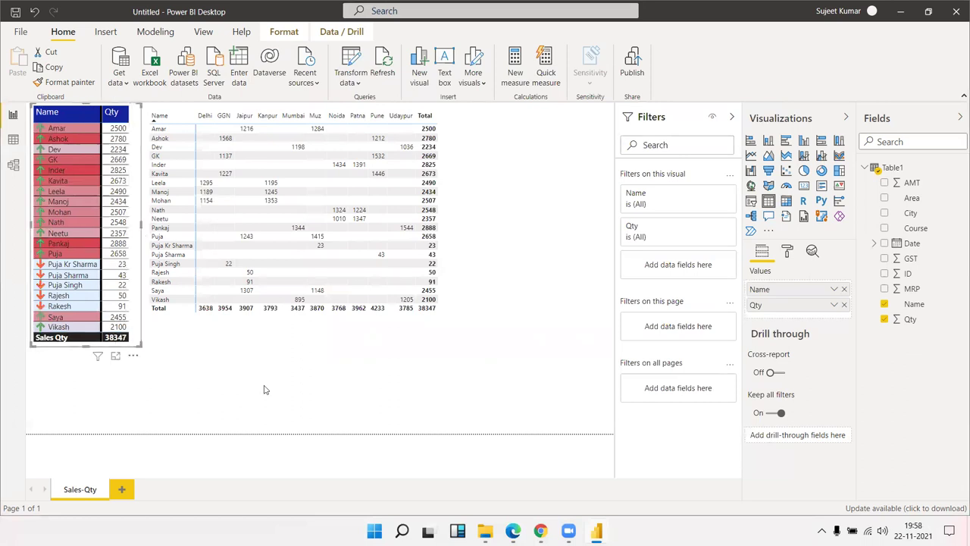
Close the Qty field options and add blank Page 1 beside Sales-Qty.
{"action": "left_click", "coordinate": [833, 305]}
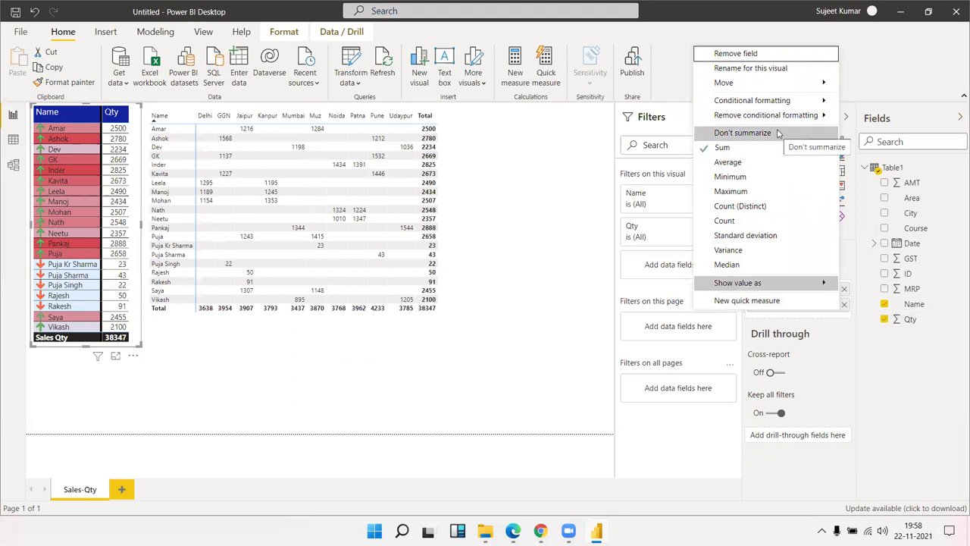
{"action": "left_click", "coordinate": [510, 331]}
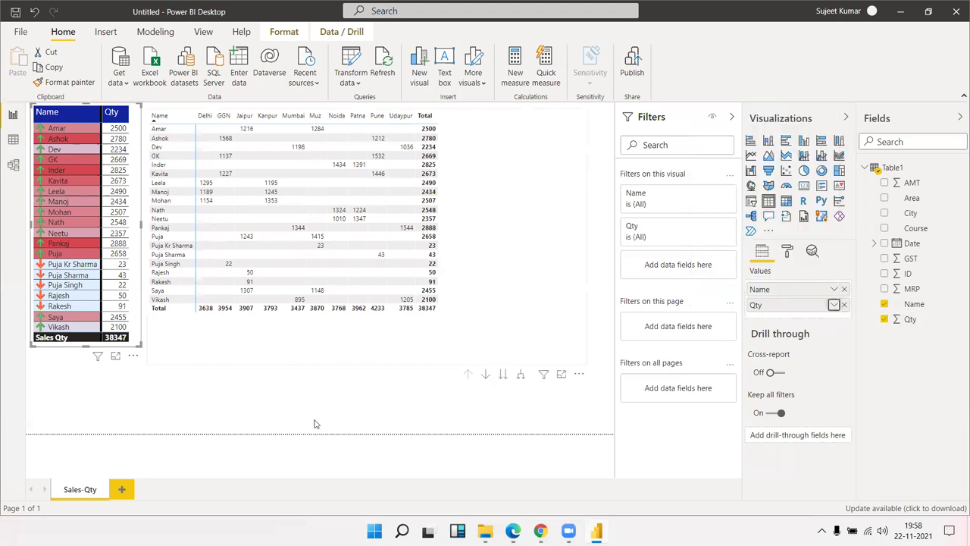
{"action": "left_click", "coordinate": [123, 488]}
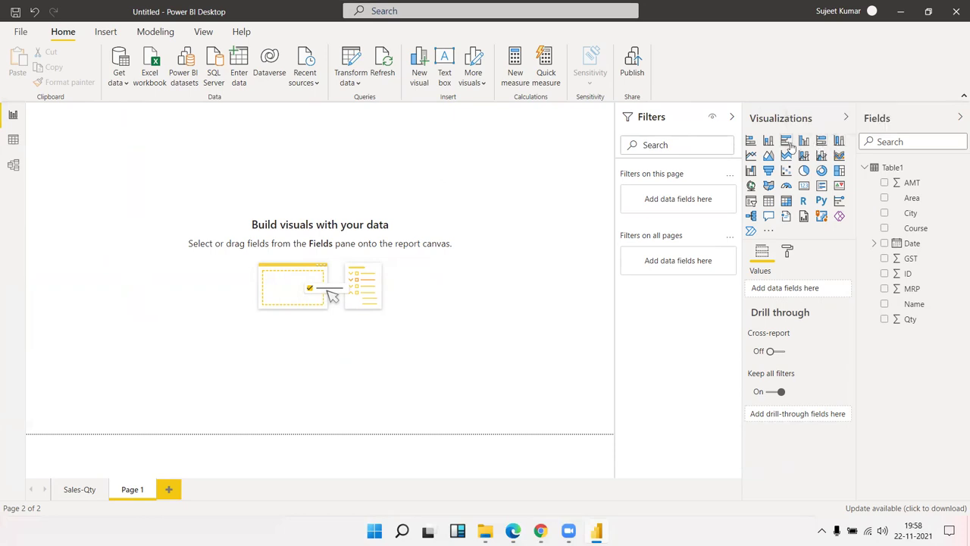
Add an enlarged clustered column chart with Name on the axis and Qty as values.
{"action": "left_click", "coordinate": [804, 142]}
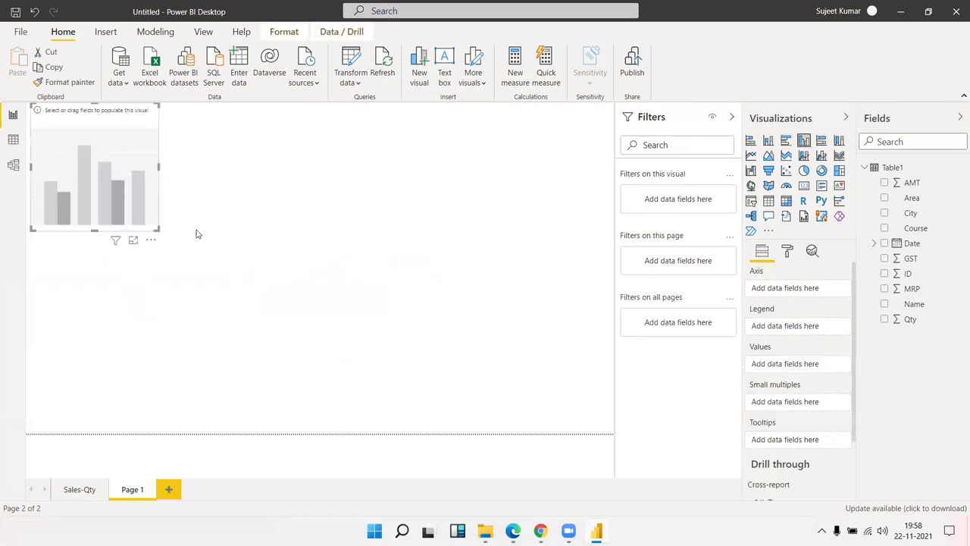
{"action": "left_click_drag", "start_coordinate": [157, 229], "coordinate": [449, 349]}
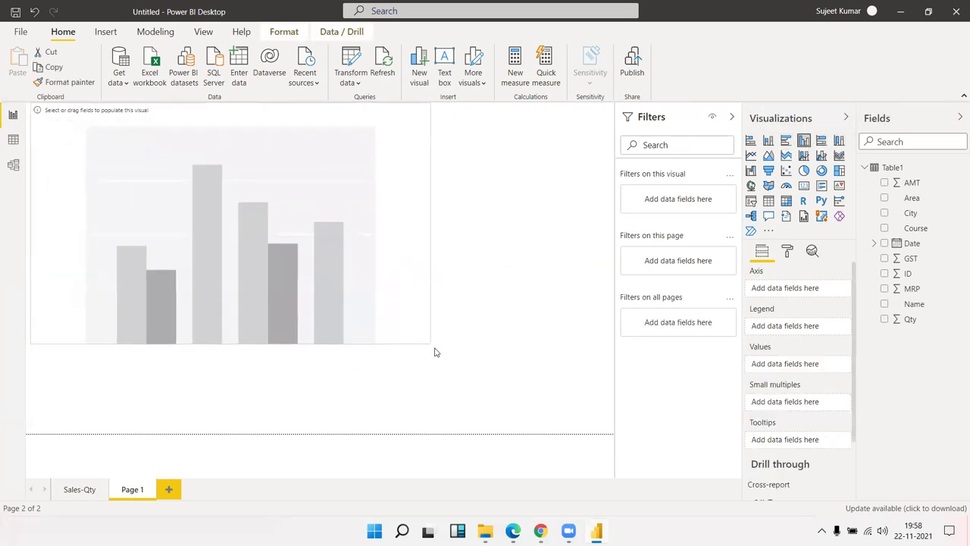
{"action": "left_click_drag", "start_coordinate": [933, 309], "coordinate": [271, 281]}
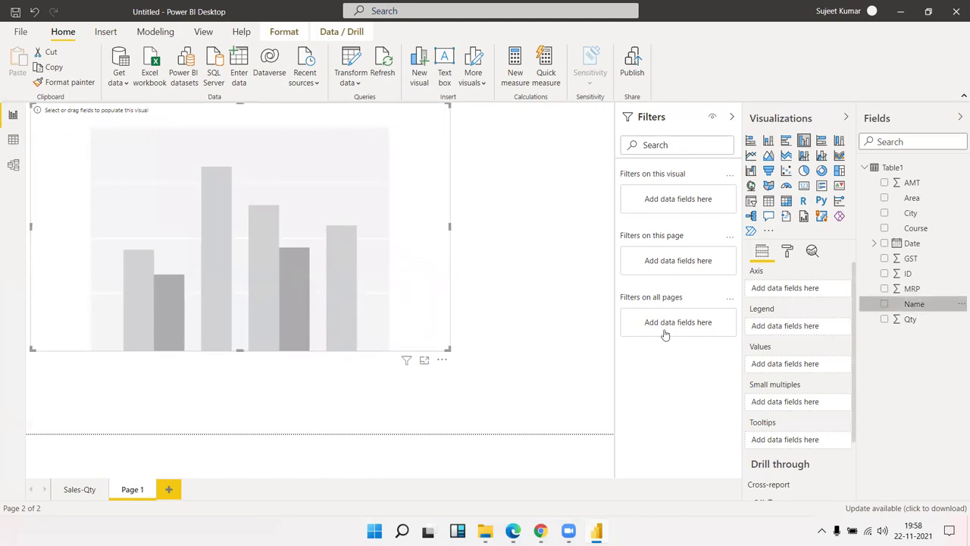
{"action": "left_click_drag", "start_coordinate": [908, 319], "coordinate": [262, 322]}
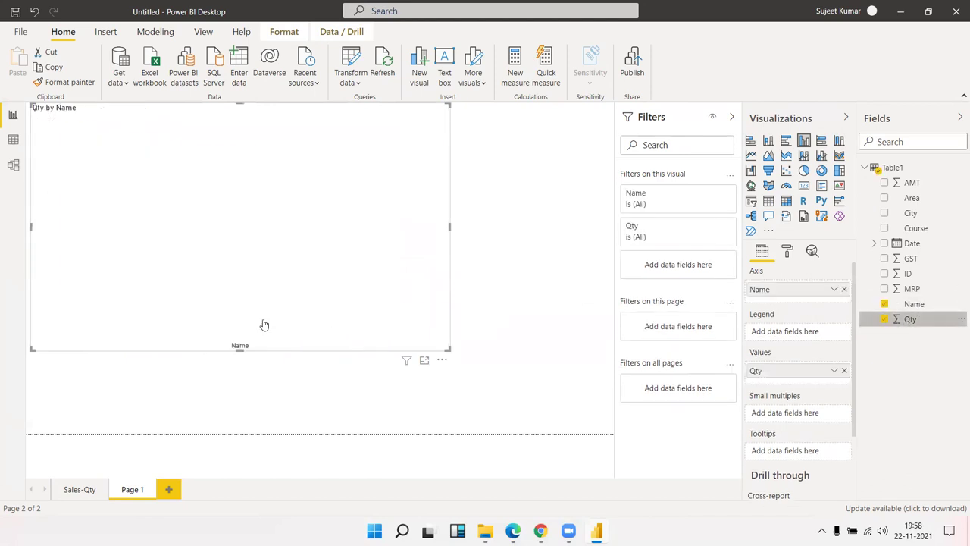
{"action": "left_click", "coordinate": [835, 372]}
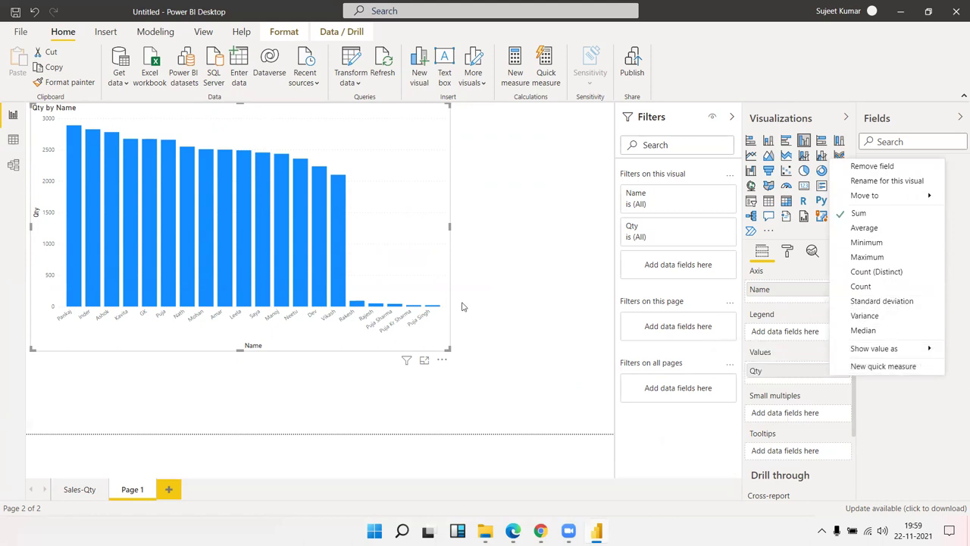
{"action": "left_click", "coordinate": [793, 304]}
{"action": "left_click", "coordinate": [833, 289]}
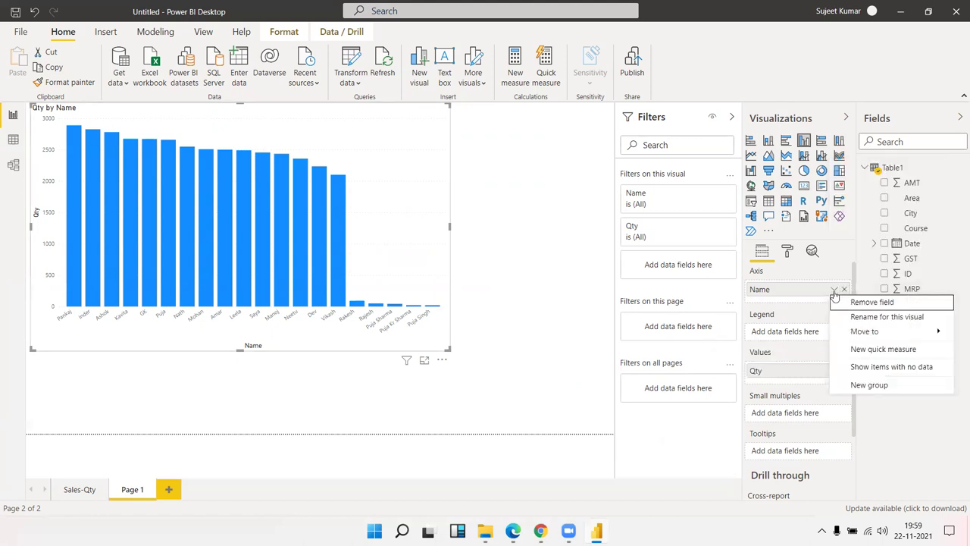
{"action": "left_click", "coordinate": [812, 383]}
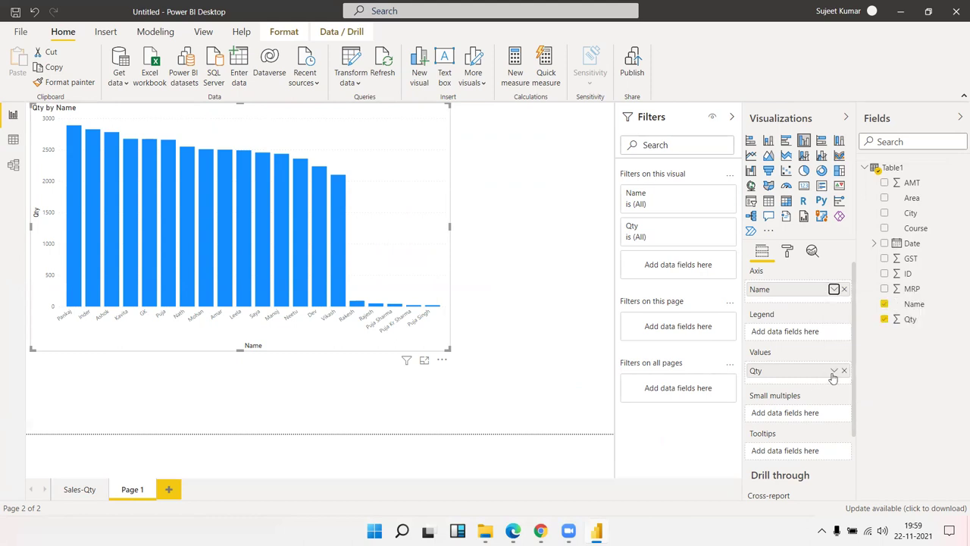
{"action": "left_click", "coordinate": [832, 373]}
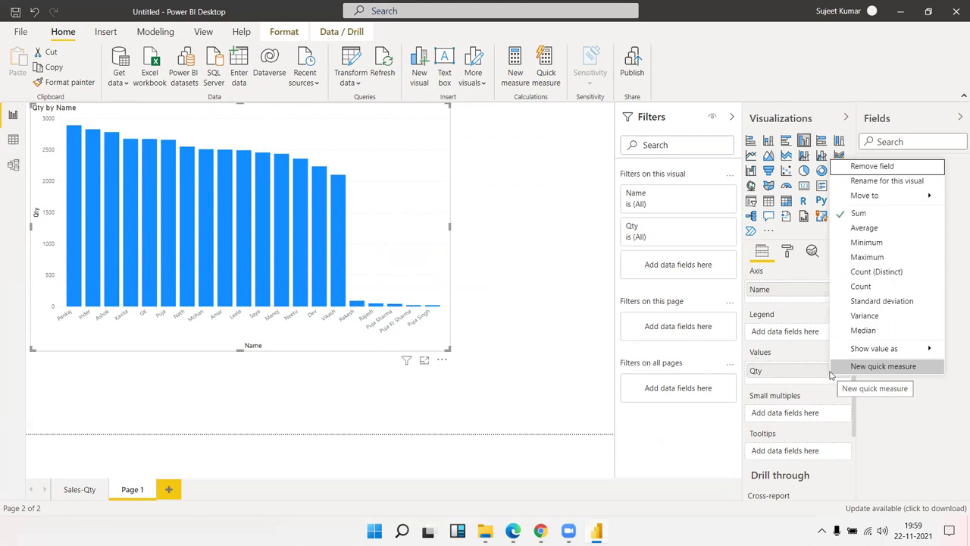
{"action": "left_click", "coordinate": [422, 397]}
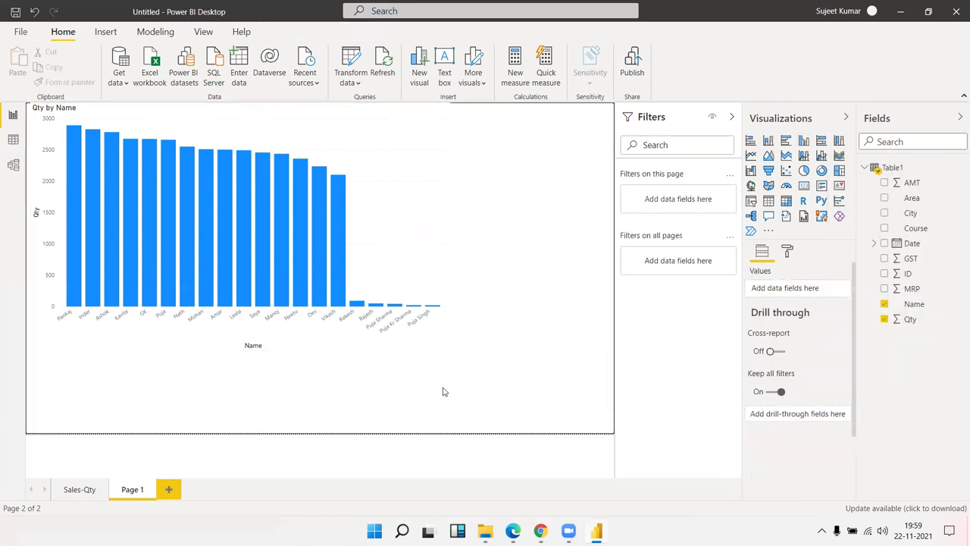
{"action": "left_click", "coordinate": [444, 334]}
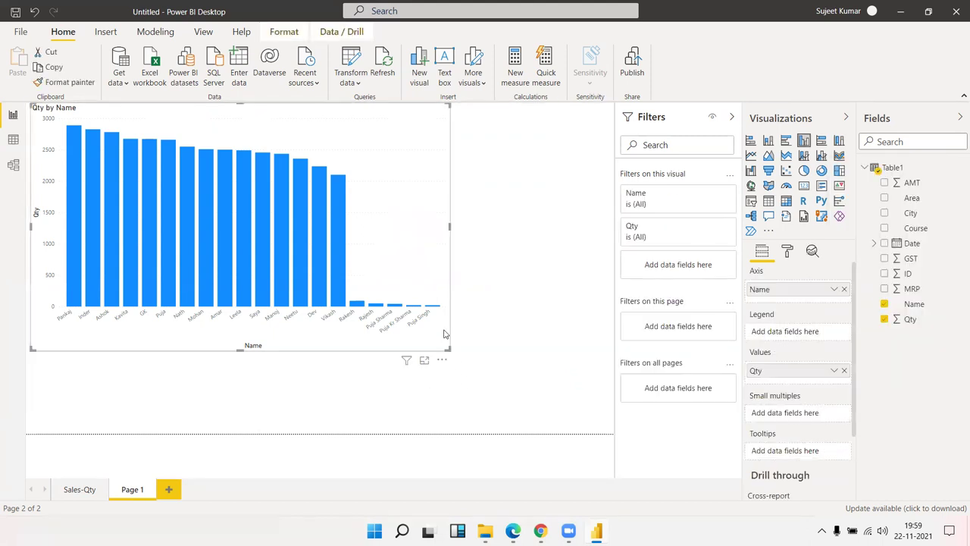
{"action": "left_click", "coordinate": [831, 371]}
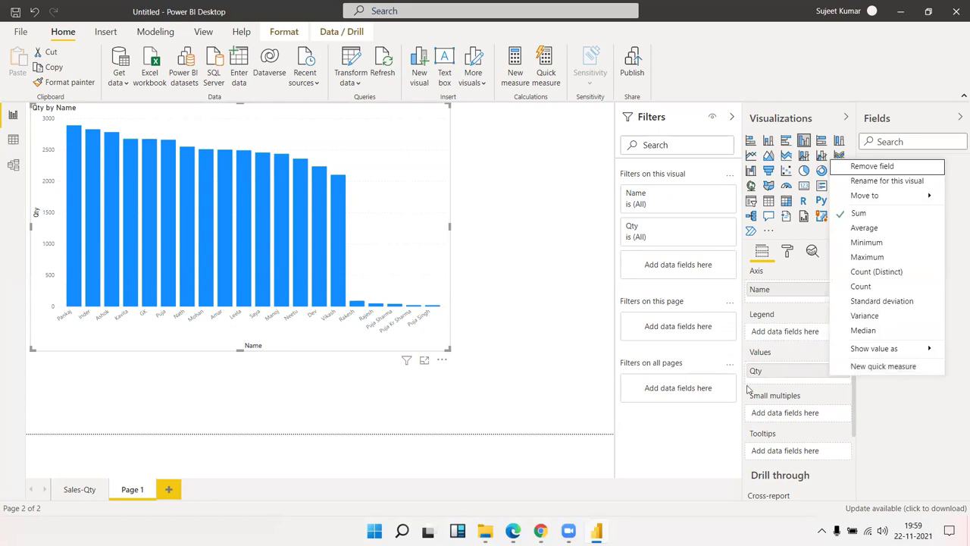
{"action": "left_click", "coordinate": [558, 275]}
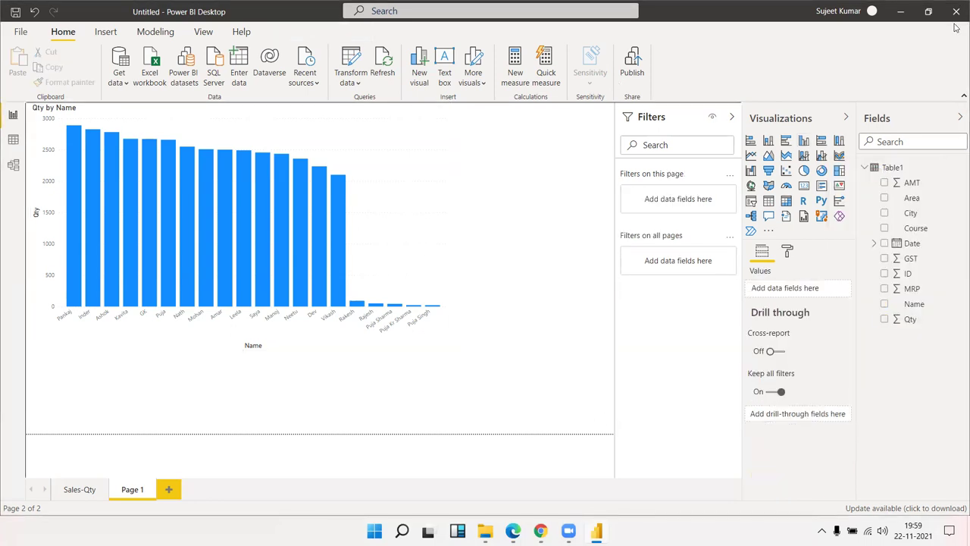